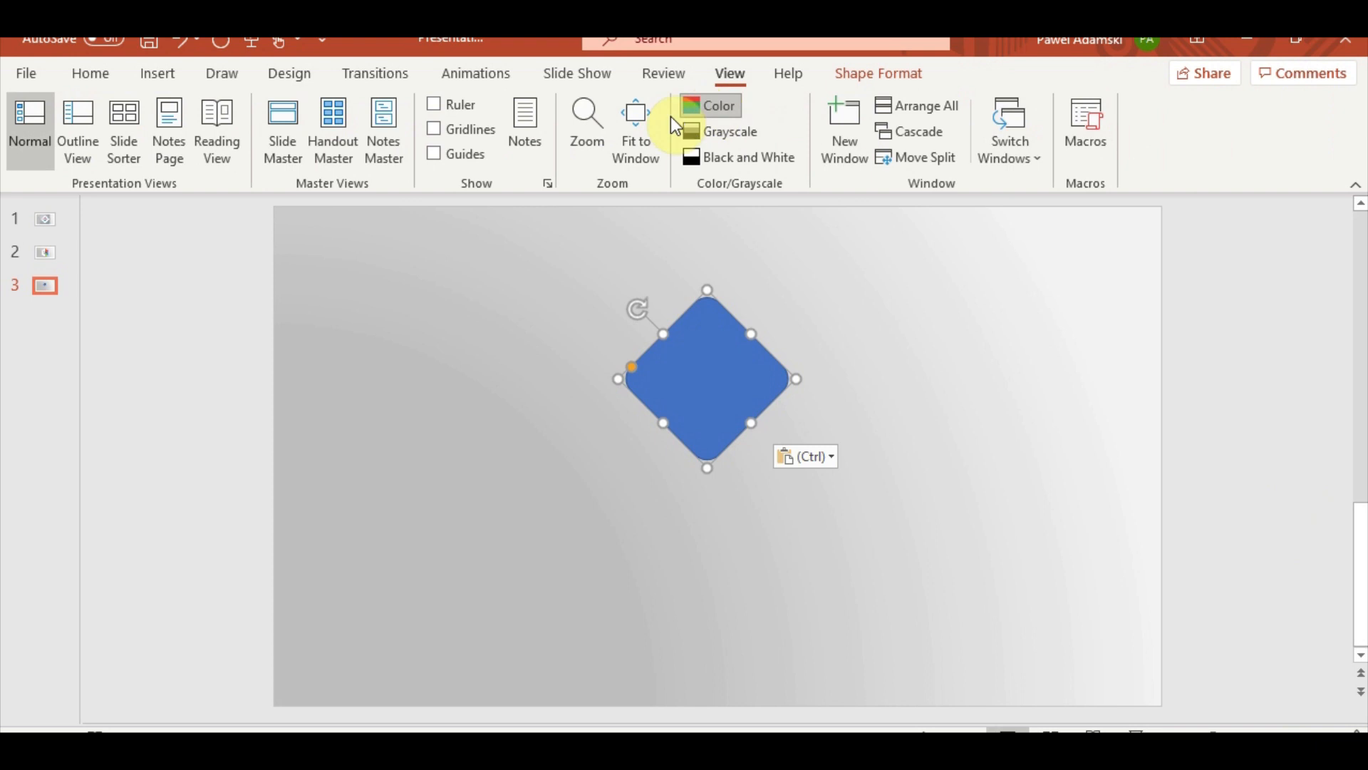
- Show the slide guides, centre the blue diamond on the vertical guide and enlarge it to sit above the horizontal guide
click(465, 161)
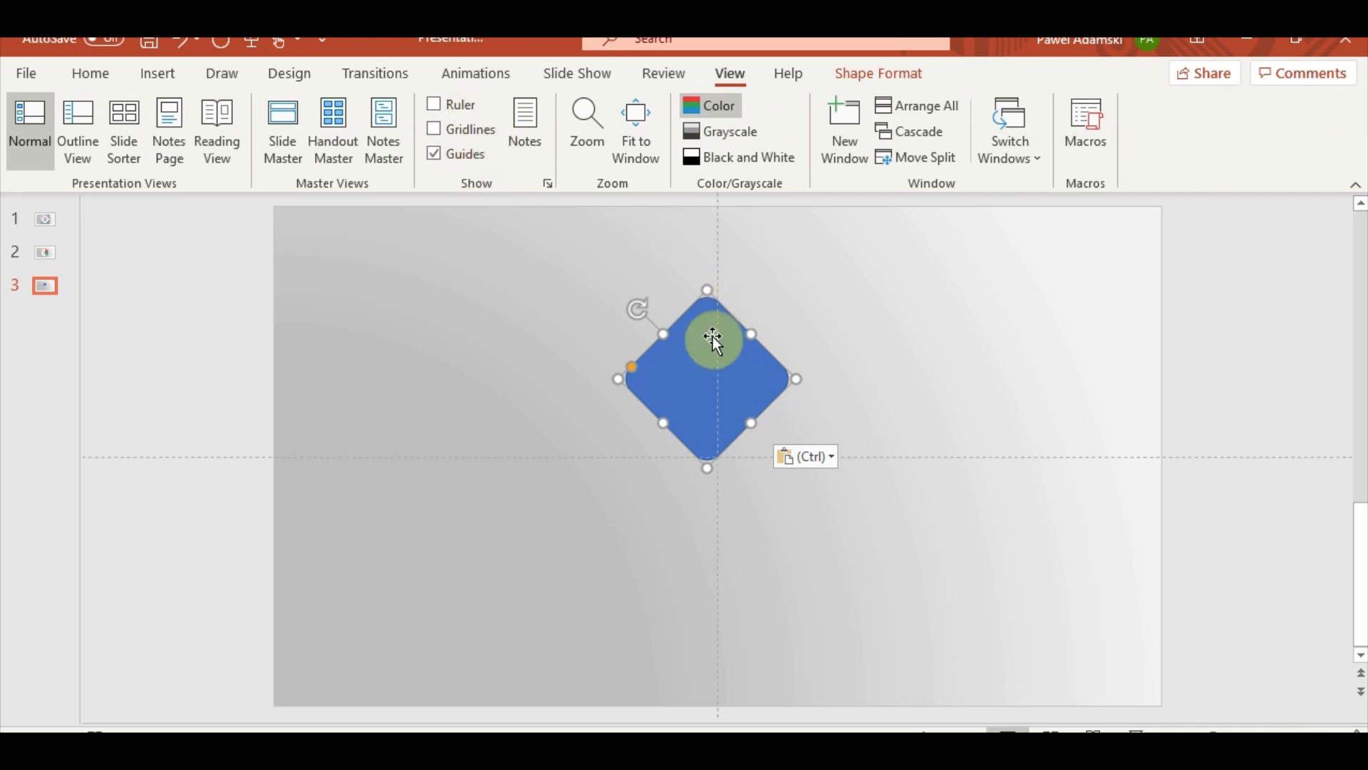
drag(715, 336, 718, 362)
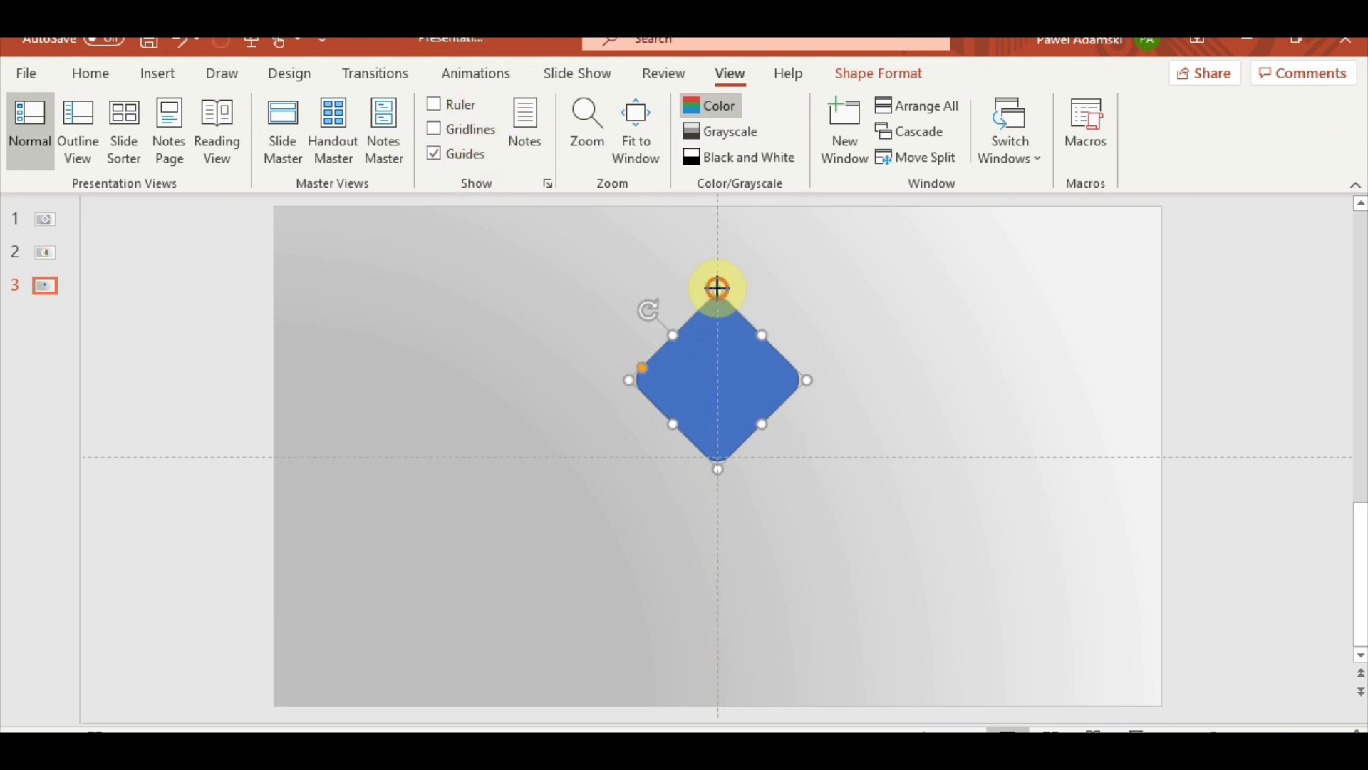
drag(718, 289, 720, 243)
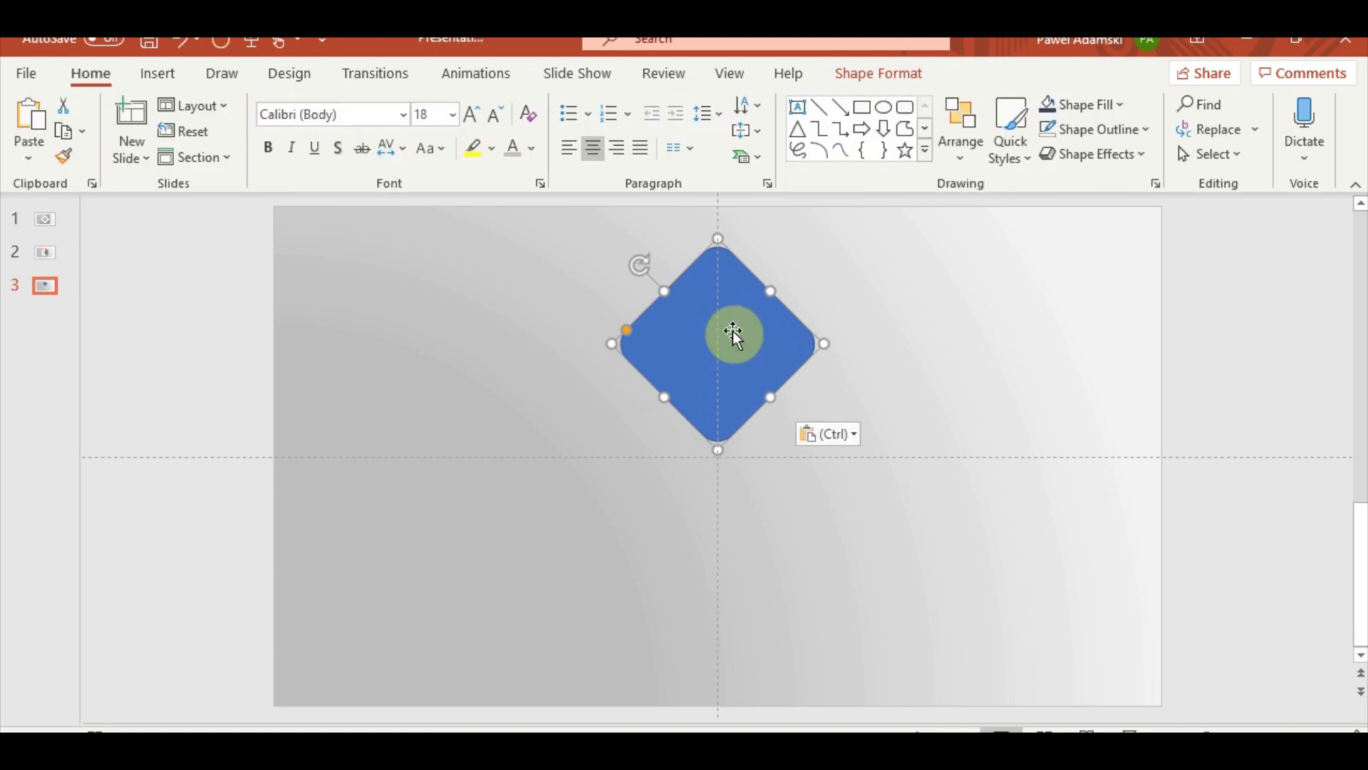
- Duplicate the diamond directly below the first on the vertical guide and nudge the copy down to leave a small gap
drag(734, 334, 740, 585)
key(ctrl+v)
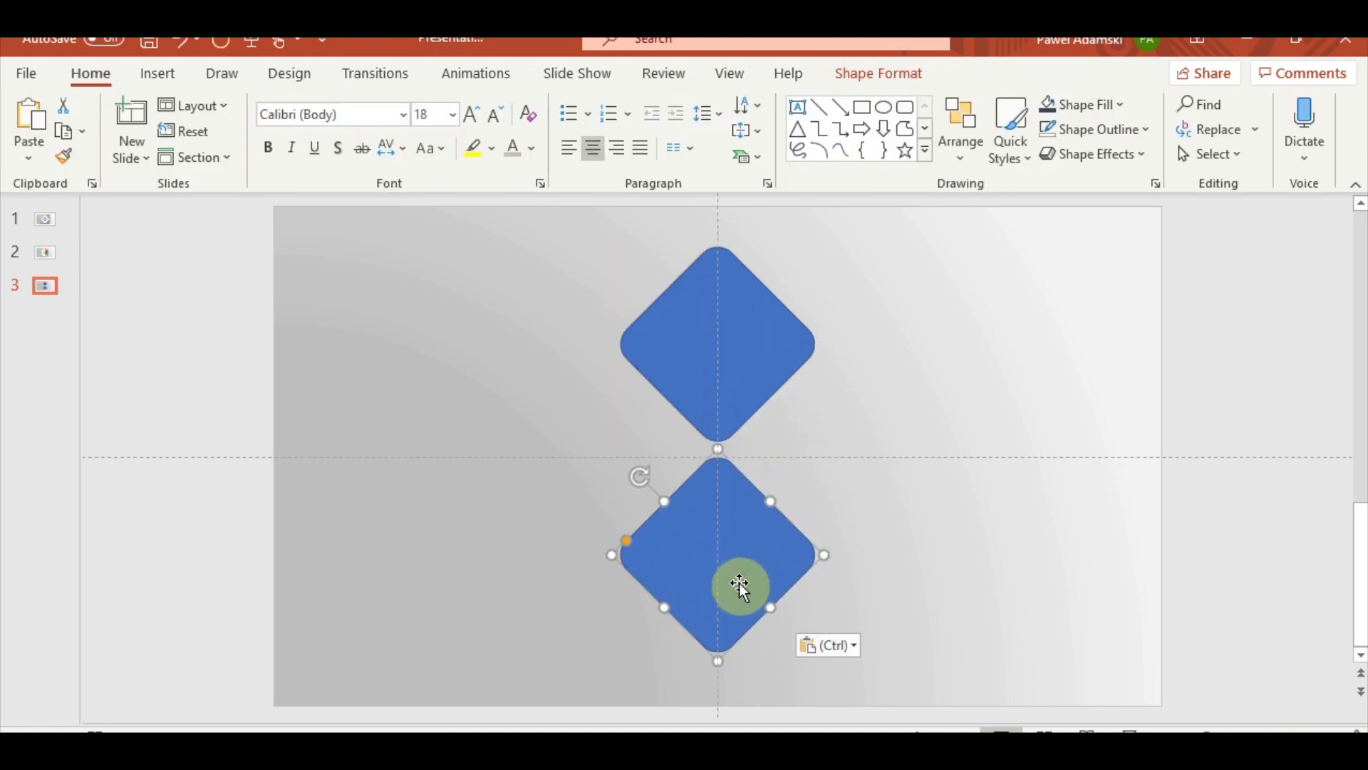
key(Down)
key(Down)
key(Down)
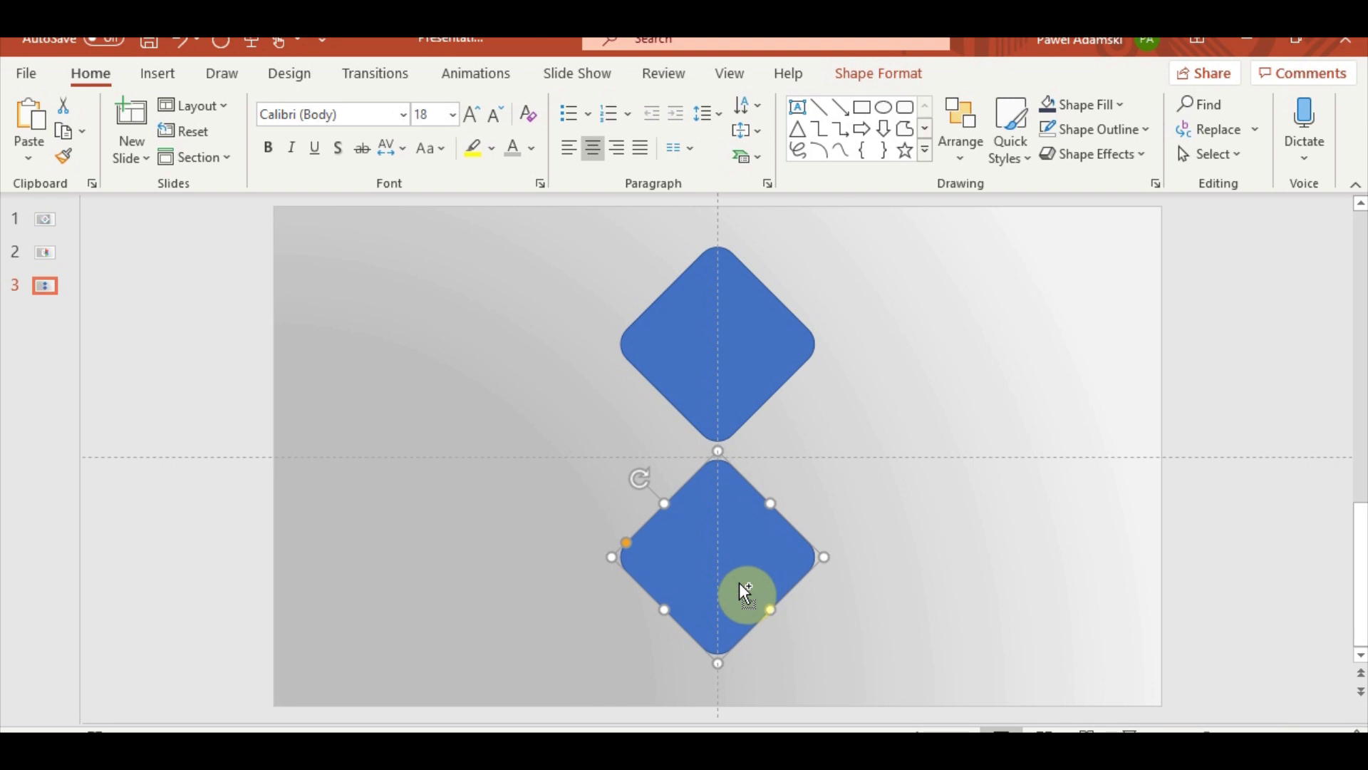
key(Down)
key(Down)
key(Down)
key(Down)
key(Down)
key(Down)
key(Down)
key(Down)
key(Down)
key(Down)
key(Down)
key(Down)
key(Down)
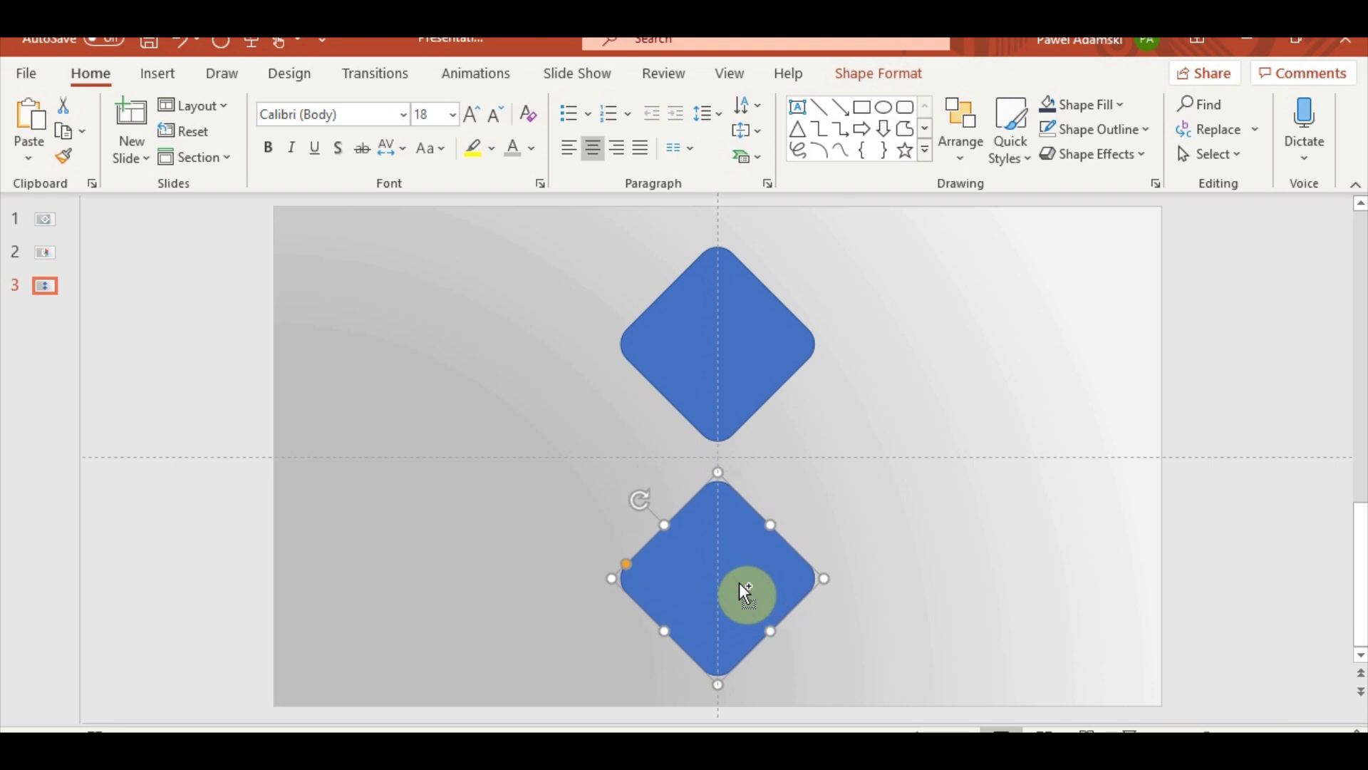
key(ctrl+z)
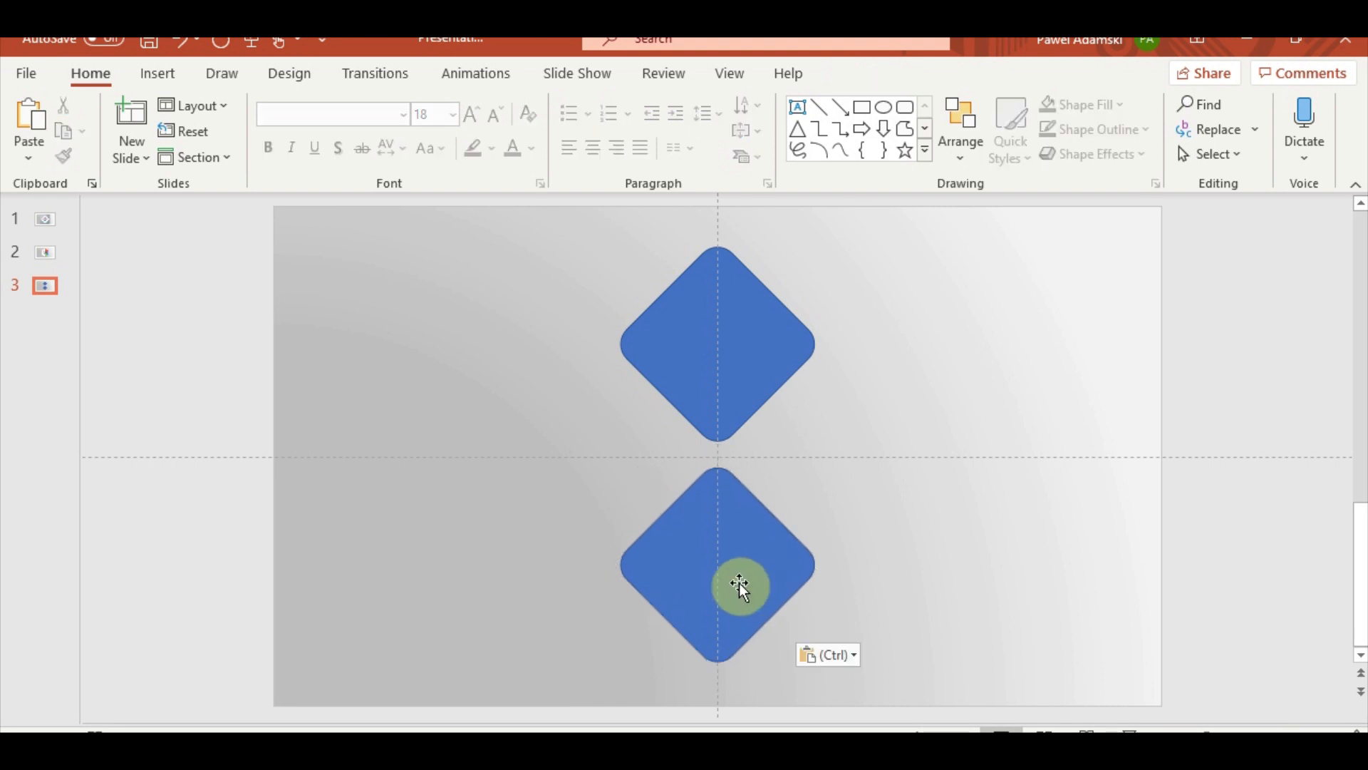
scroll(741, 586, down, 6)
click(720, 540)
scroll(749, 559, up, 6)
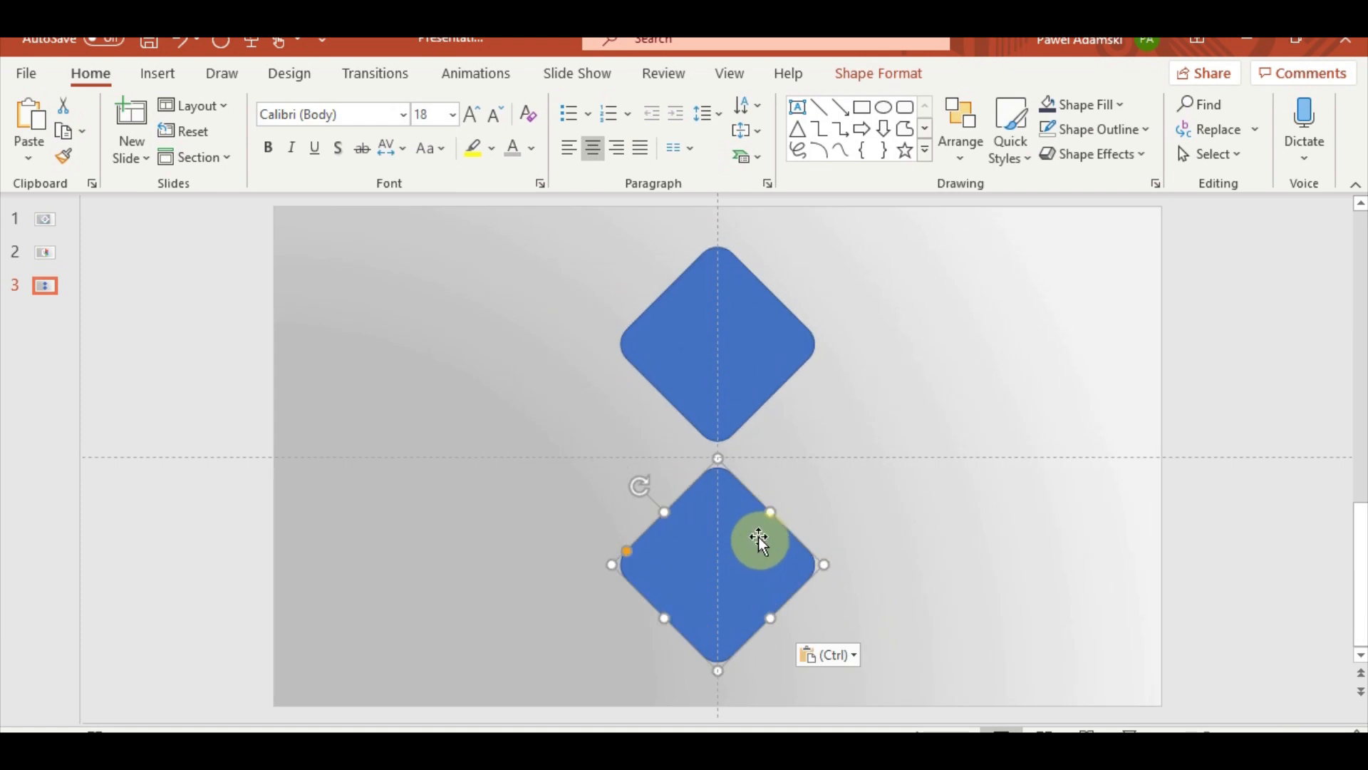
- Group the upper and lower diamonds and duplicate the group
click(914, 514)
click(767, 546)
shift+click(750, 335)
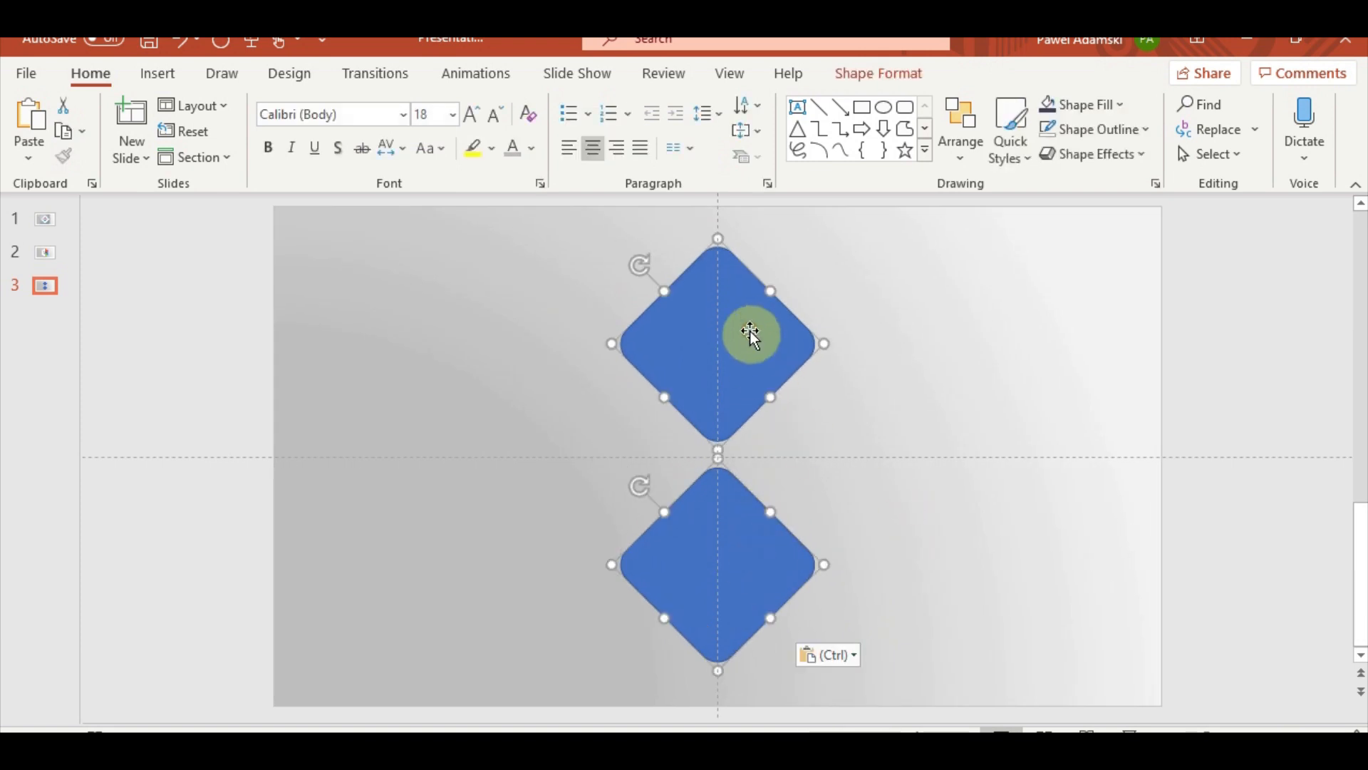
key(ctrl+g)
key(ctrl+c)
key(ctrl+v)
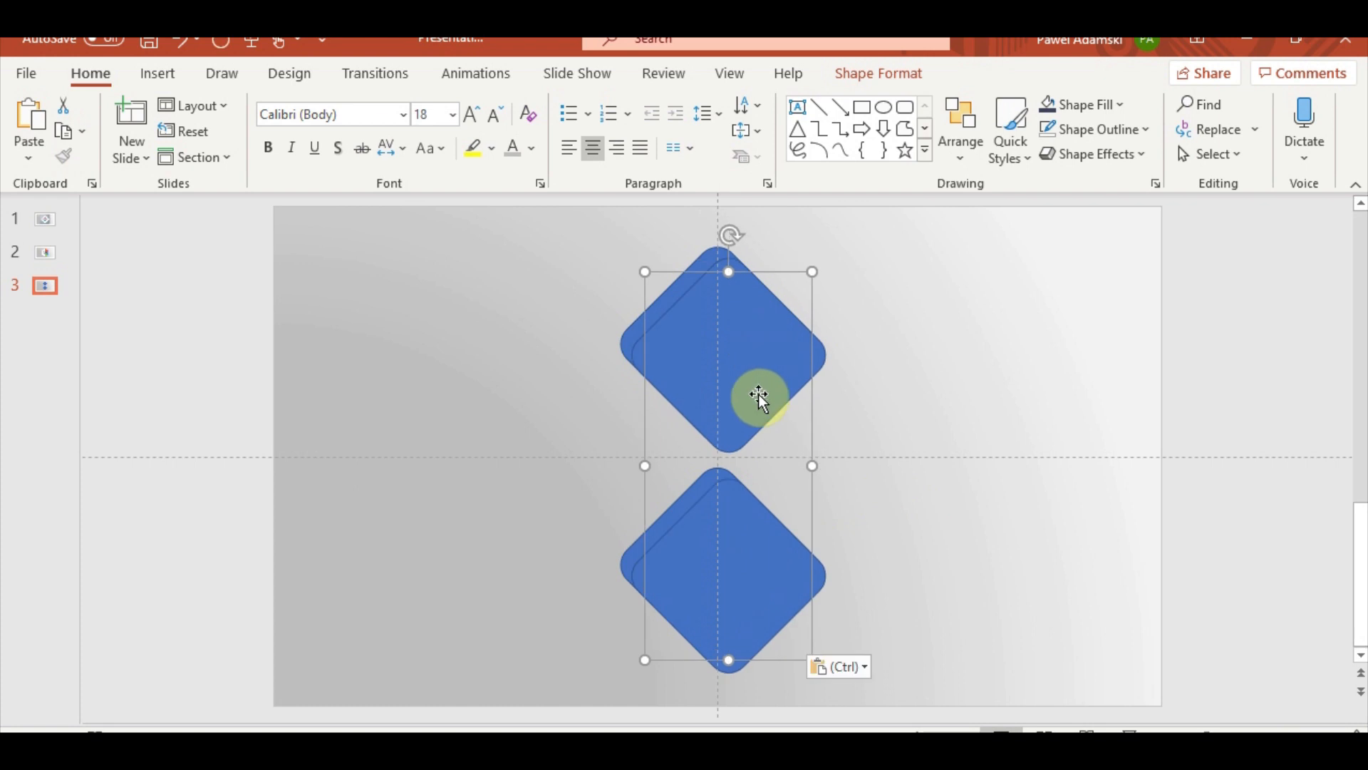
- Rotate the duplicated pair 90° clockwise and centre it over the original pair to form a four-diamond pattern
drag(761, 391, 550, 385)
drag(518, 233, 770, 494)
drag(678, 489, 804, 493)
click(988, 557)
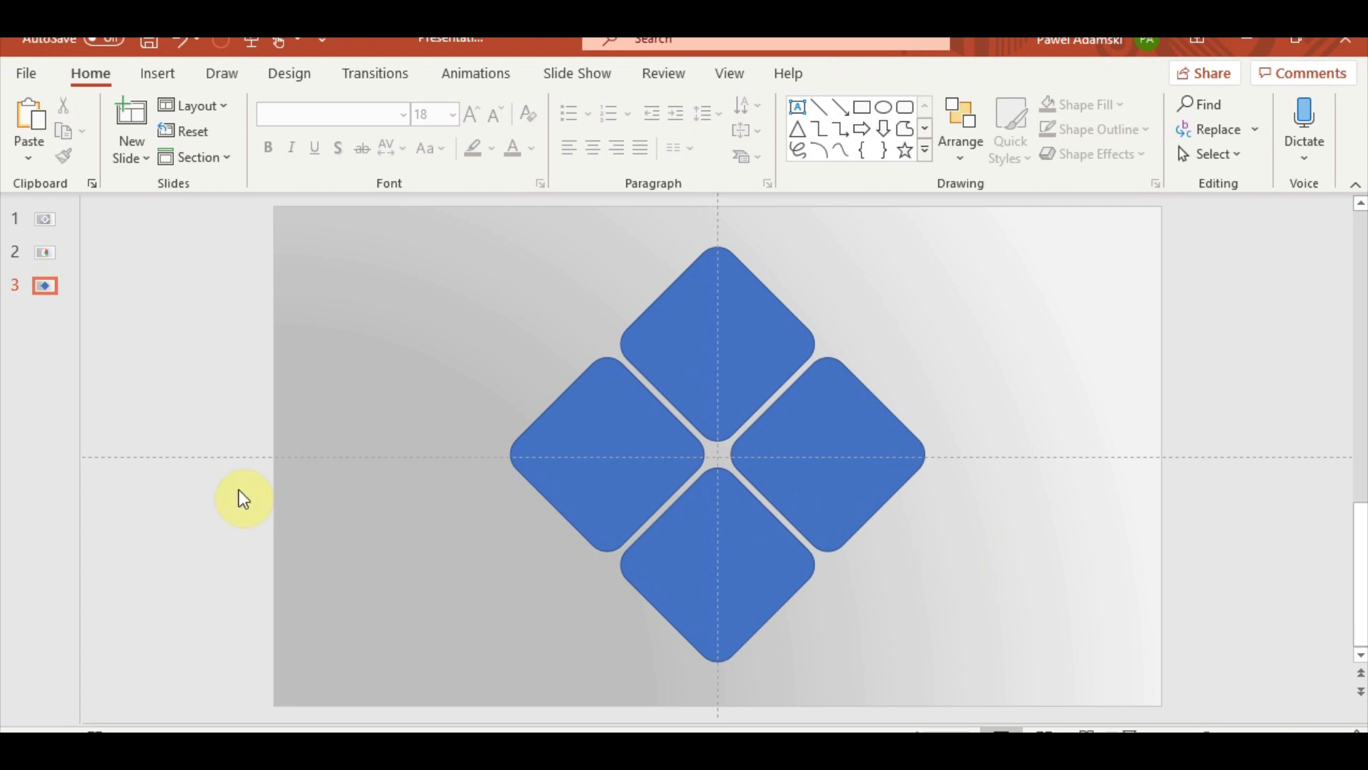
- Ungroup both the vertical and the horizontal pair of diamonds
right_click(689, 367)
mouse_move(814, 476)
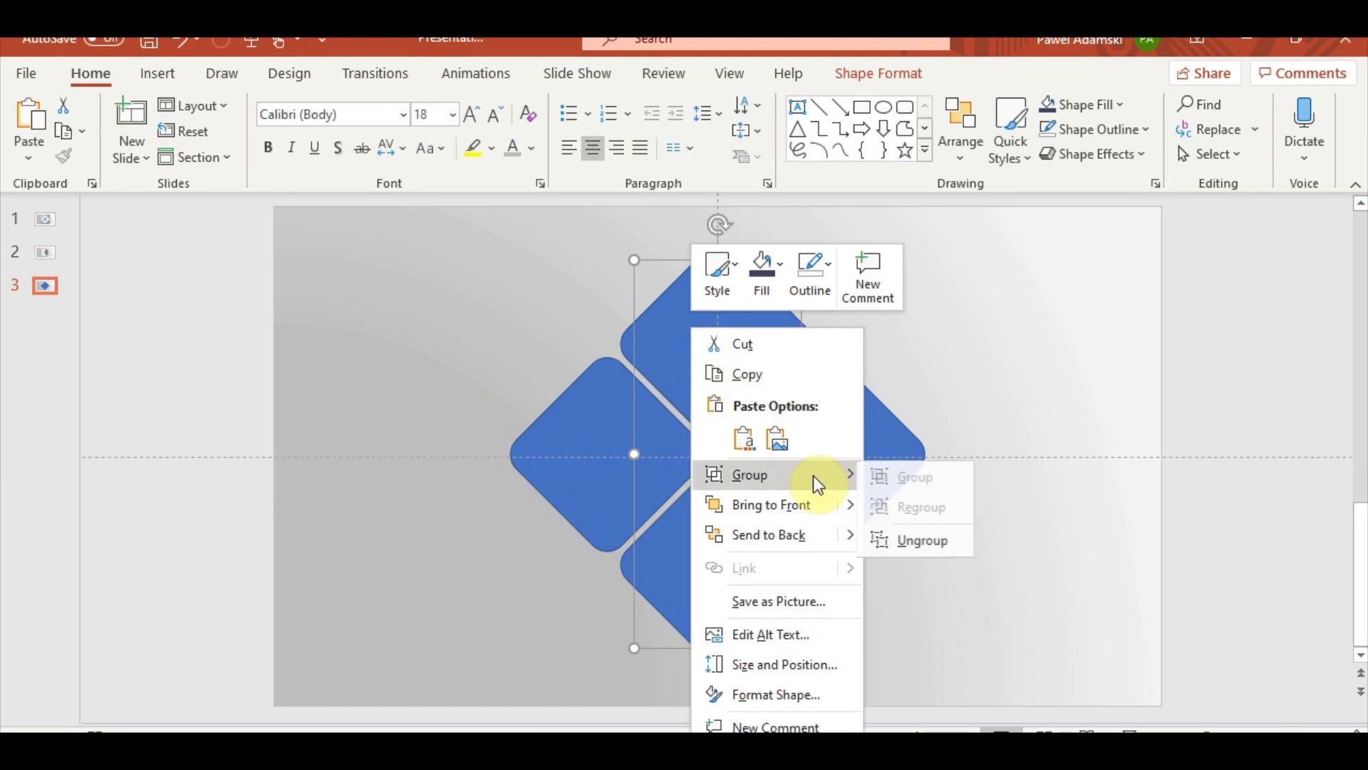
click(928, 540)
click(970, 556)
click(848, 461)
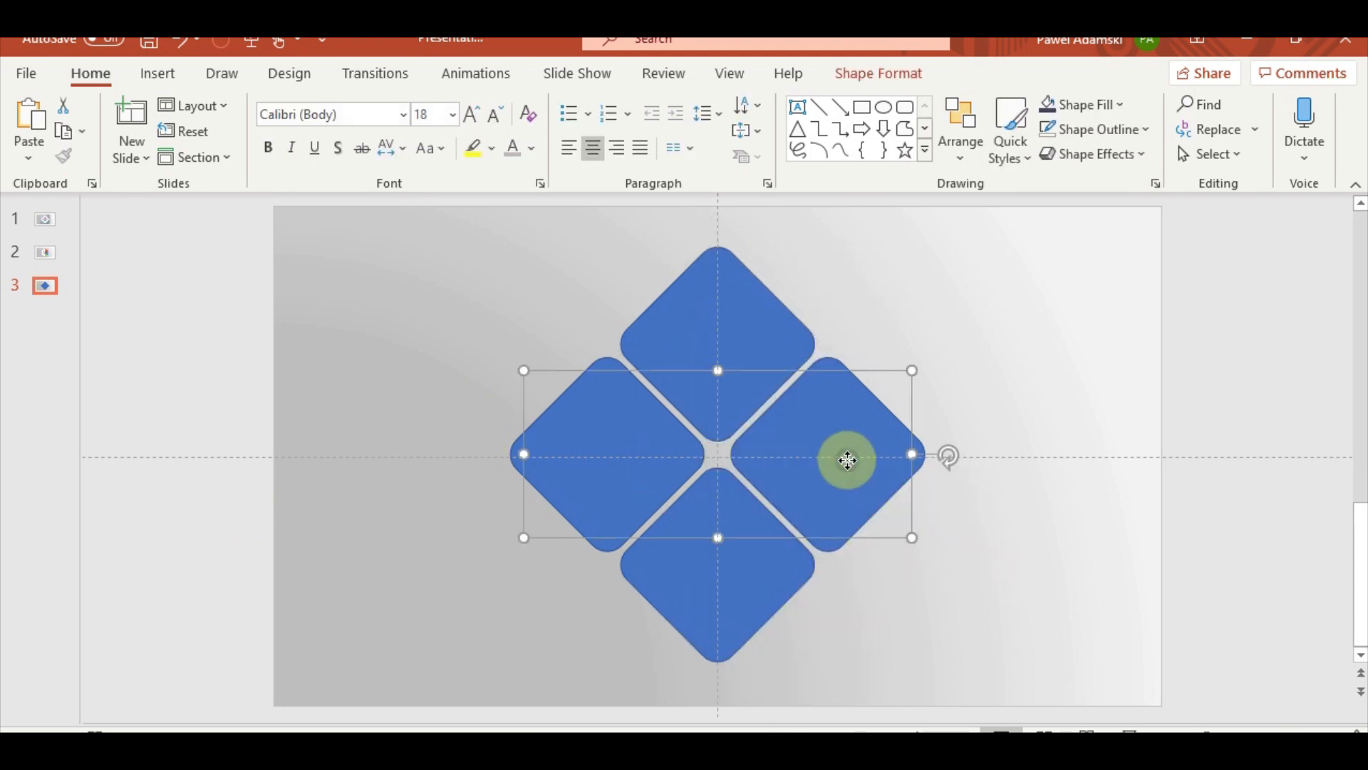
right_click(847, 461)
mouse_move(958, 200)
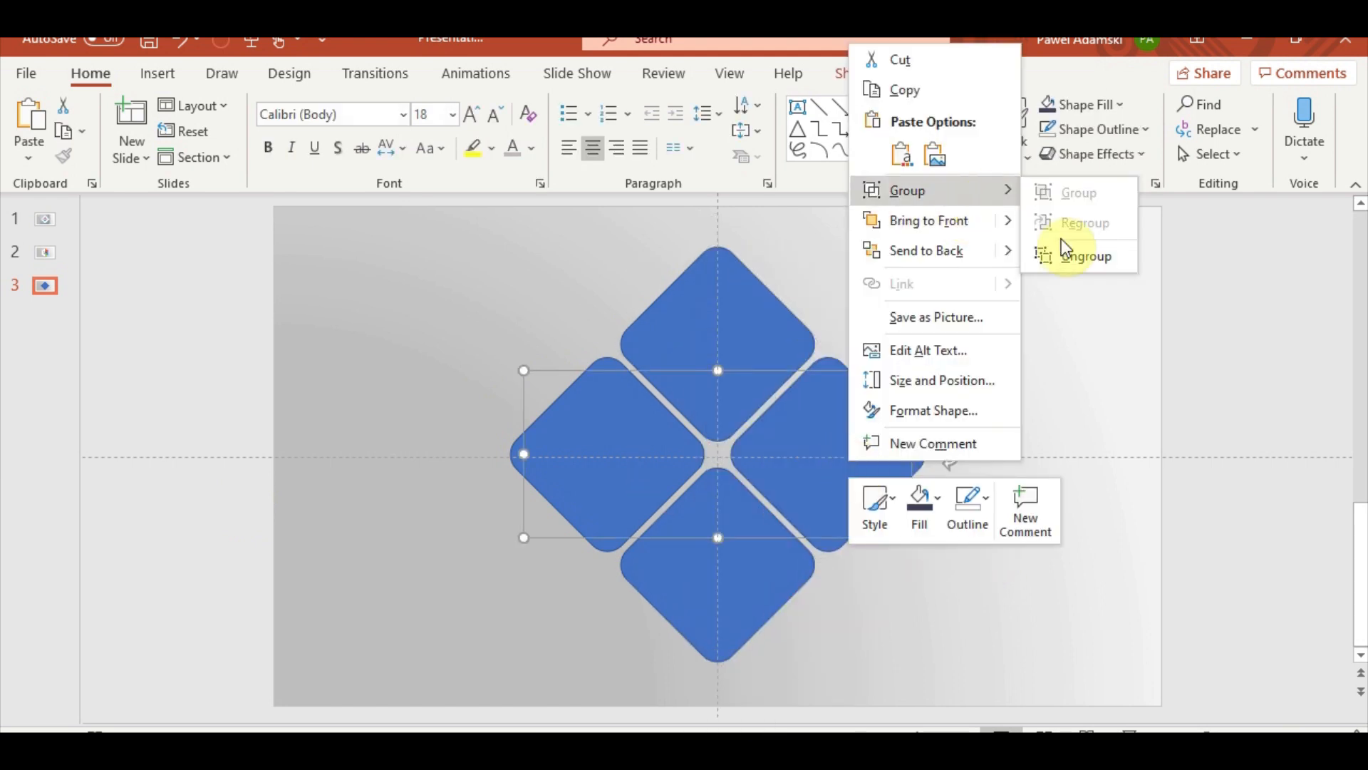
click(1081, 258)
click(1014, 572)
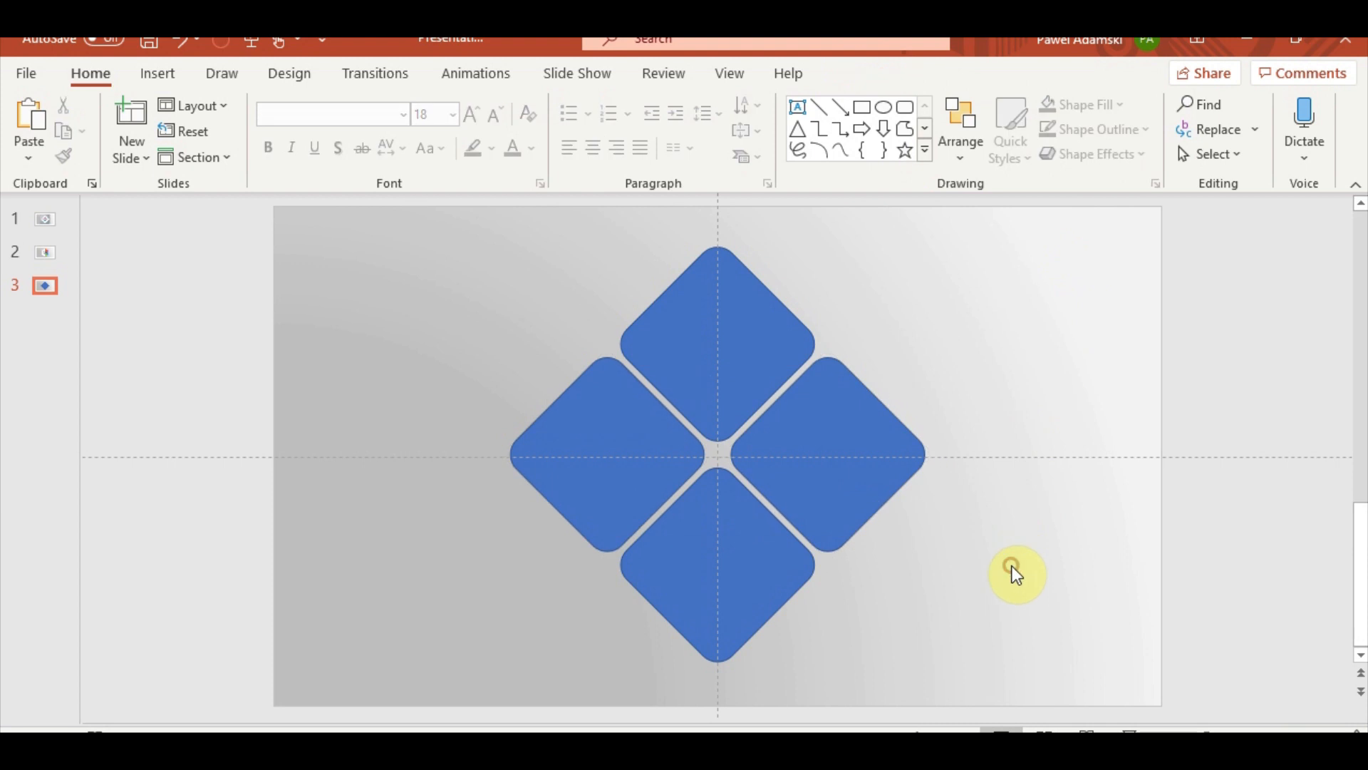
- Group all four diamonds into a single object
click(736, 547)
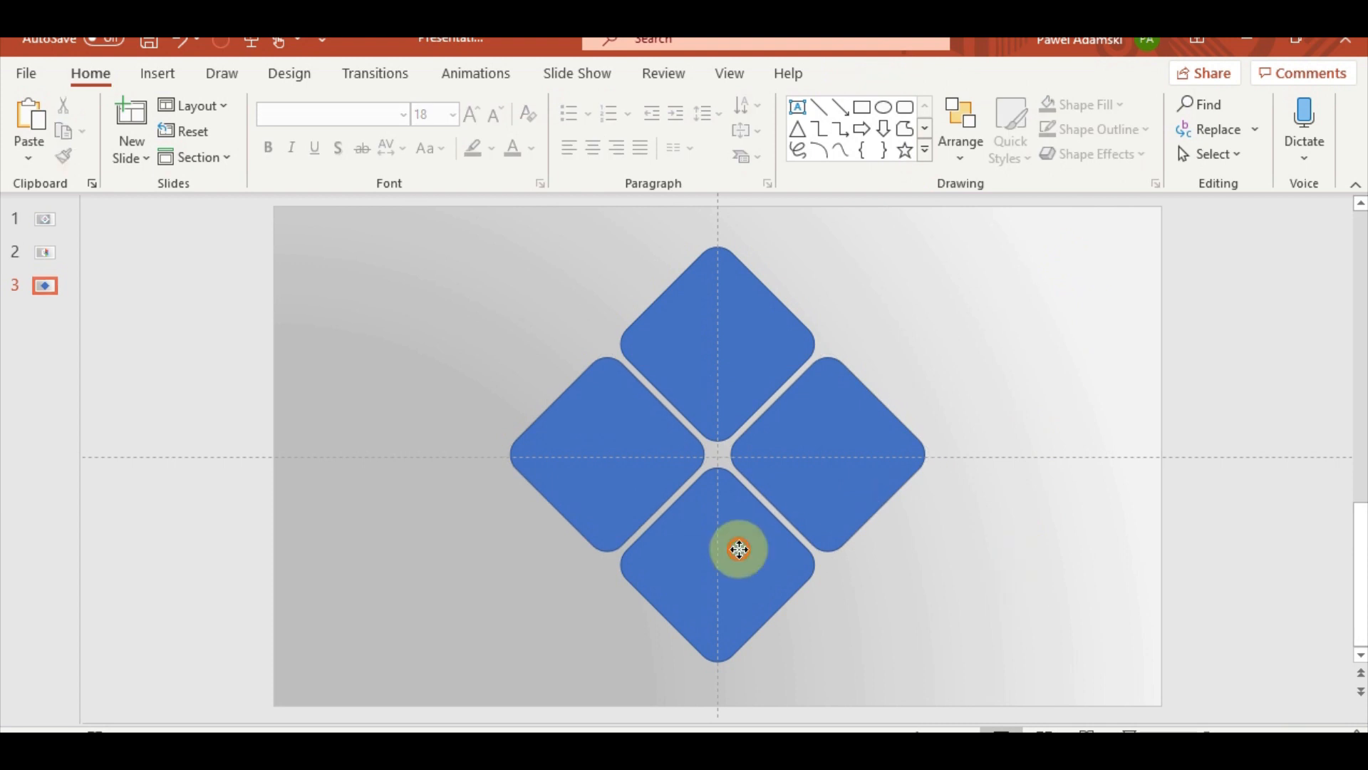
shift+click(843, 449)
shift+click(706, 384)
shift+click(581, 436)
key(ctrl+g)
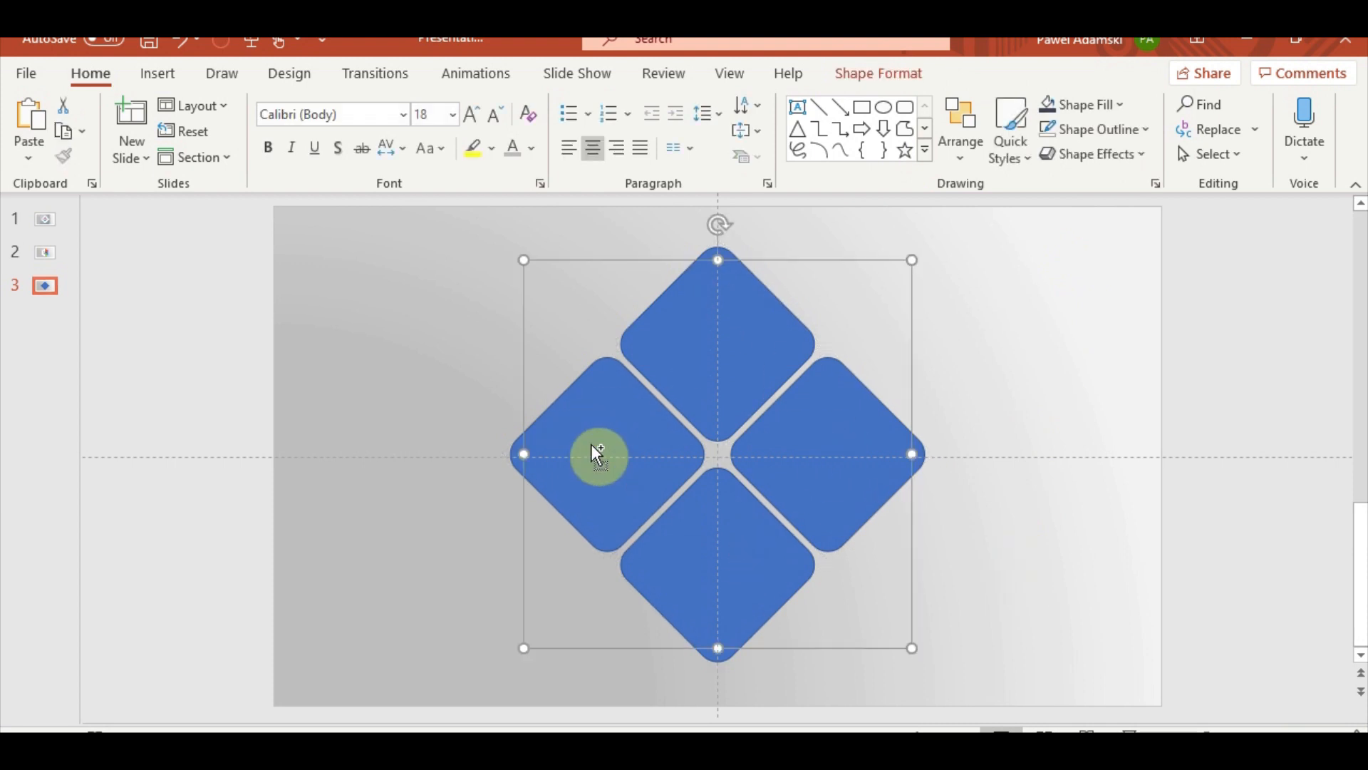
- Duplicate the four-diamond group to its right and fill the copy with white
drag(660, 469, 875, 477)
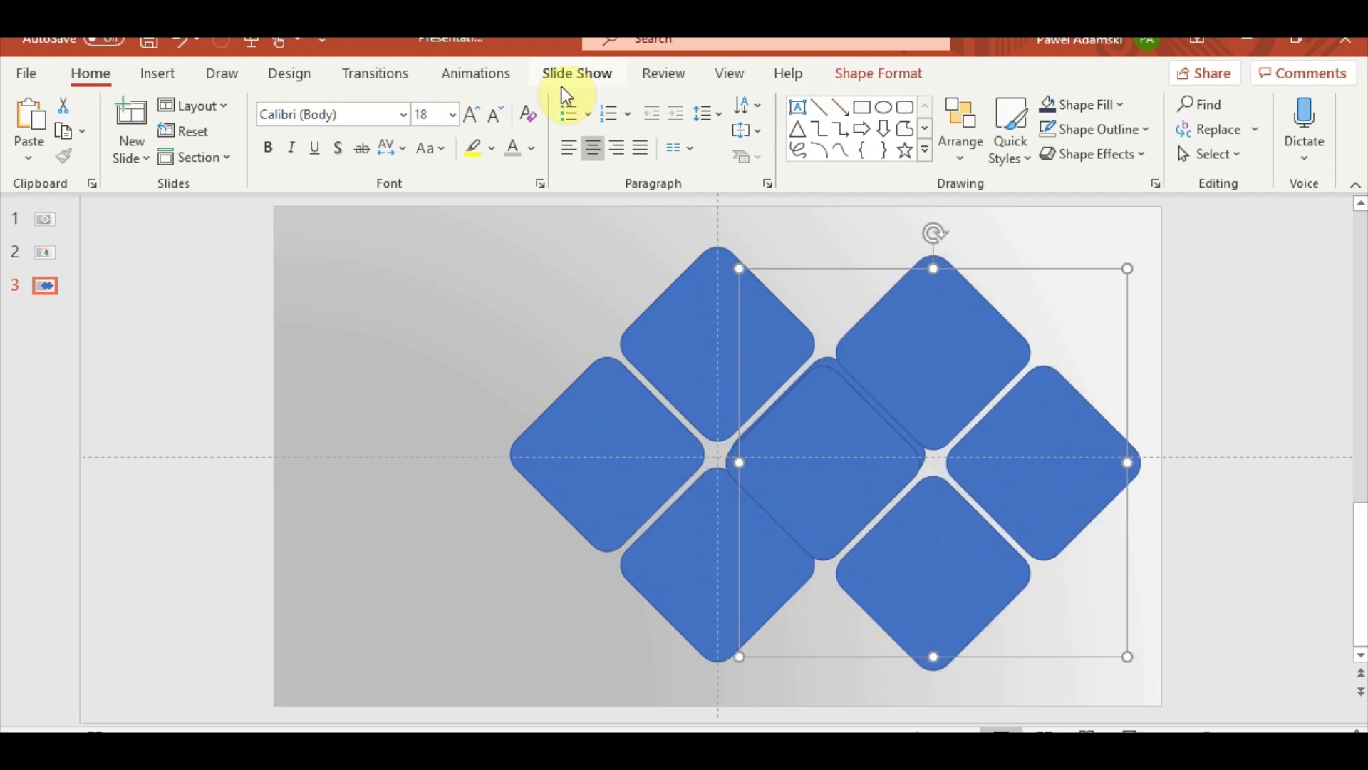
click(852, 77)
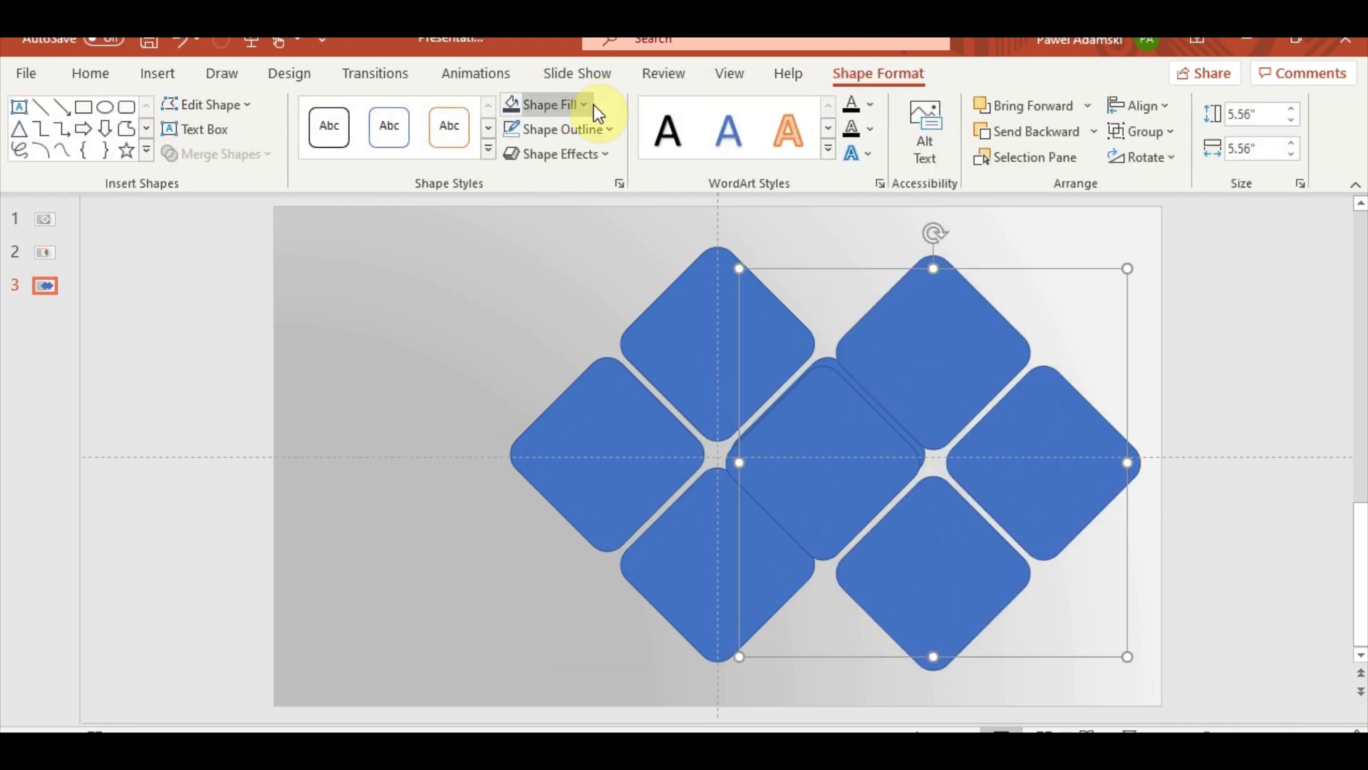
click(584, 105)
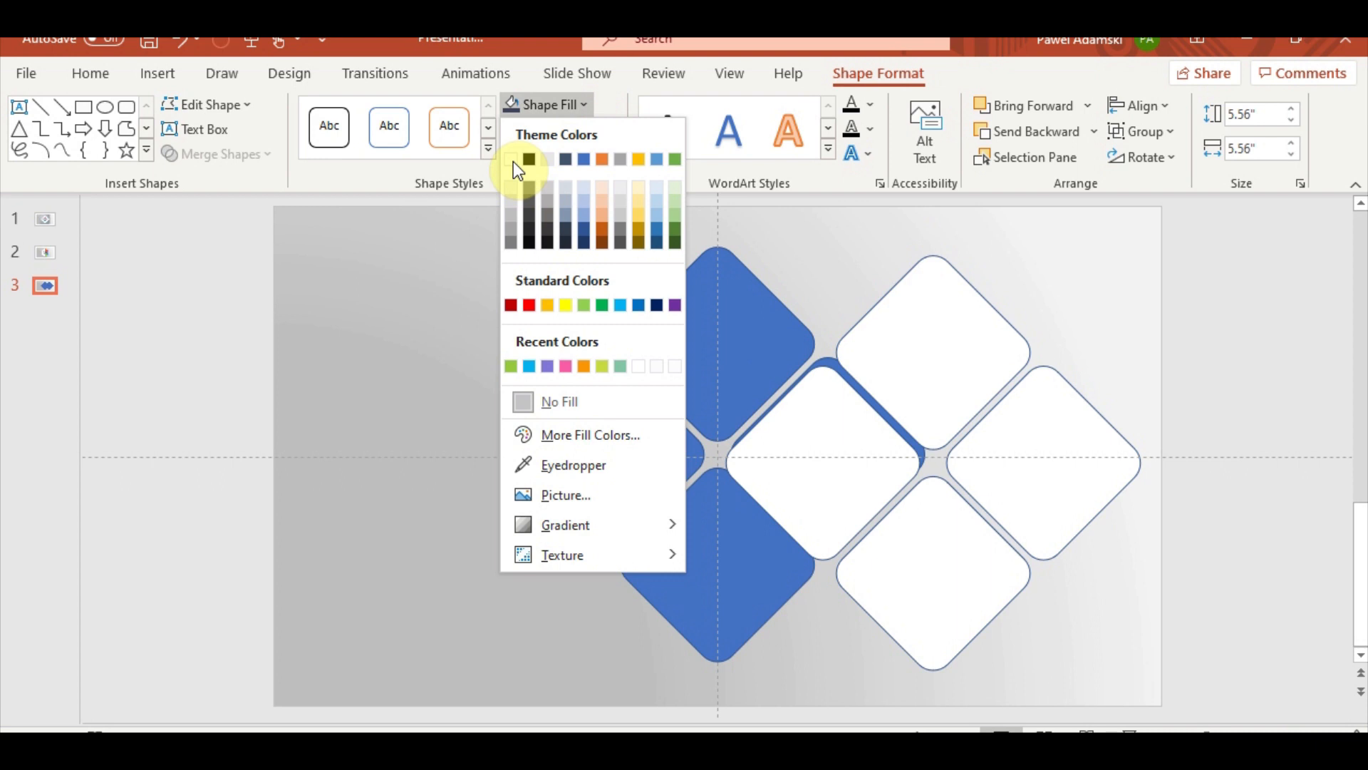
click(511, 158)
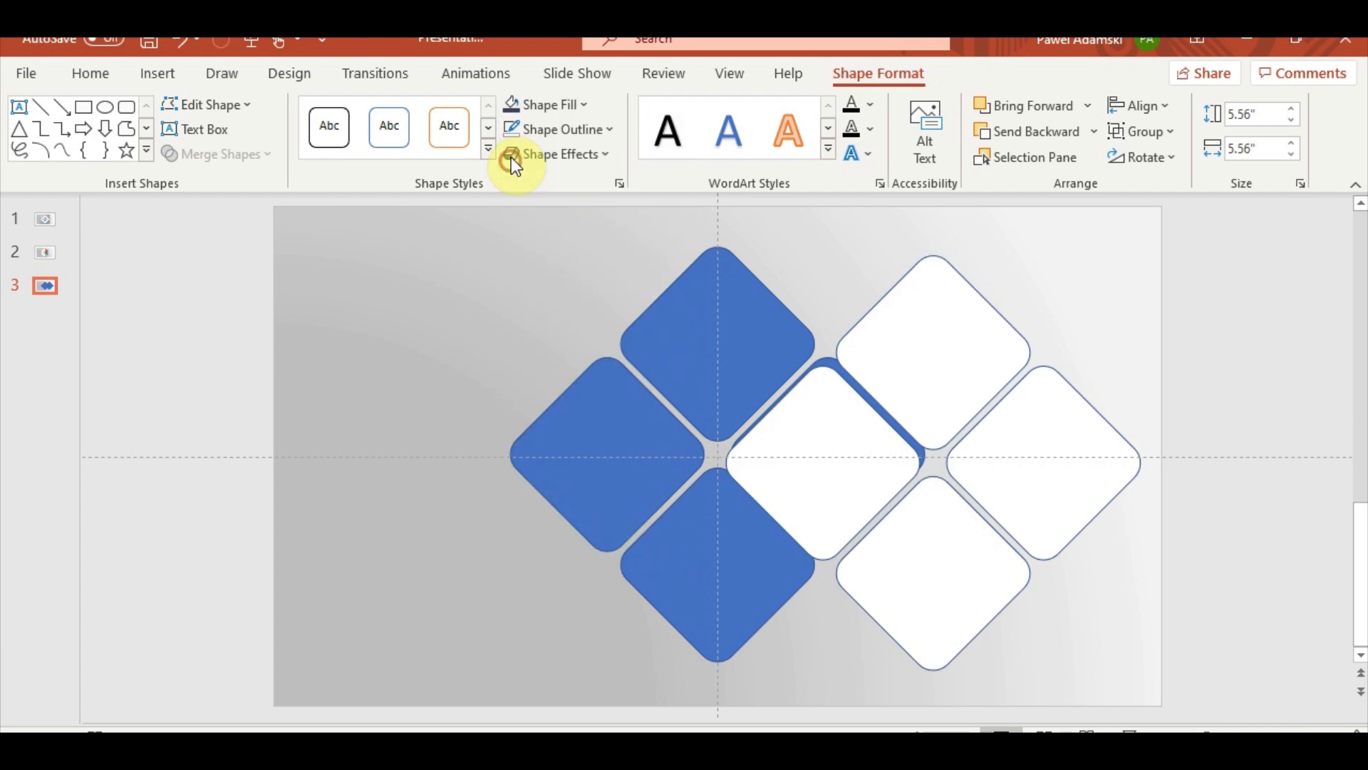
- Move the white four-diamond group so that it exactly covers the blue one
click(920, 360)
drag(920, 360, 726, 352)
click(1098, 613)
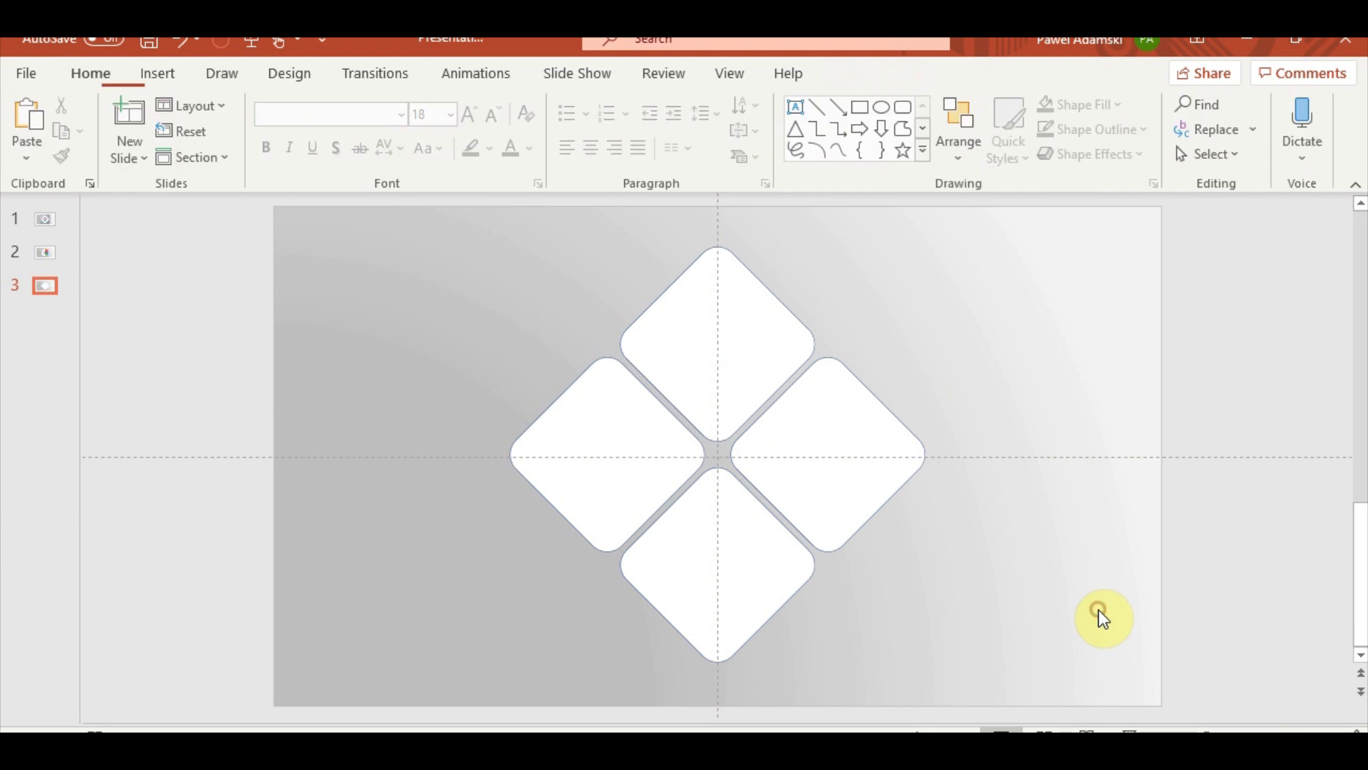
- Draw a circle about 2.84 inches in diameter and centre it over the four white diamonds
click(146, 74)
click(331, 165)
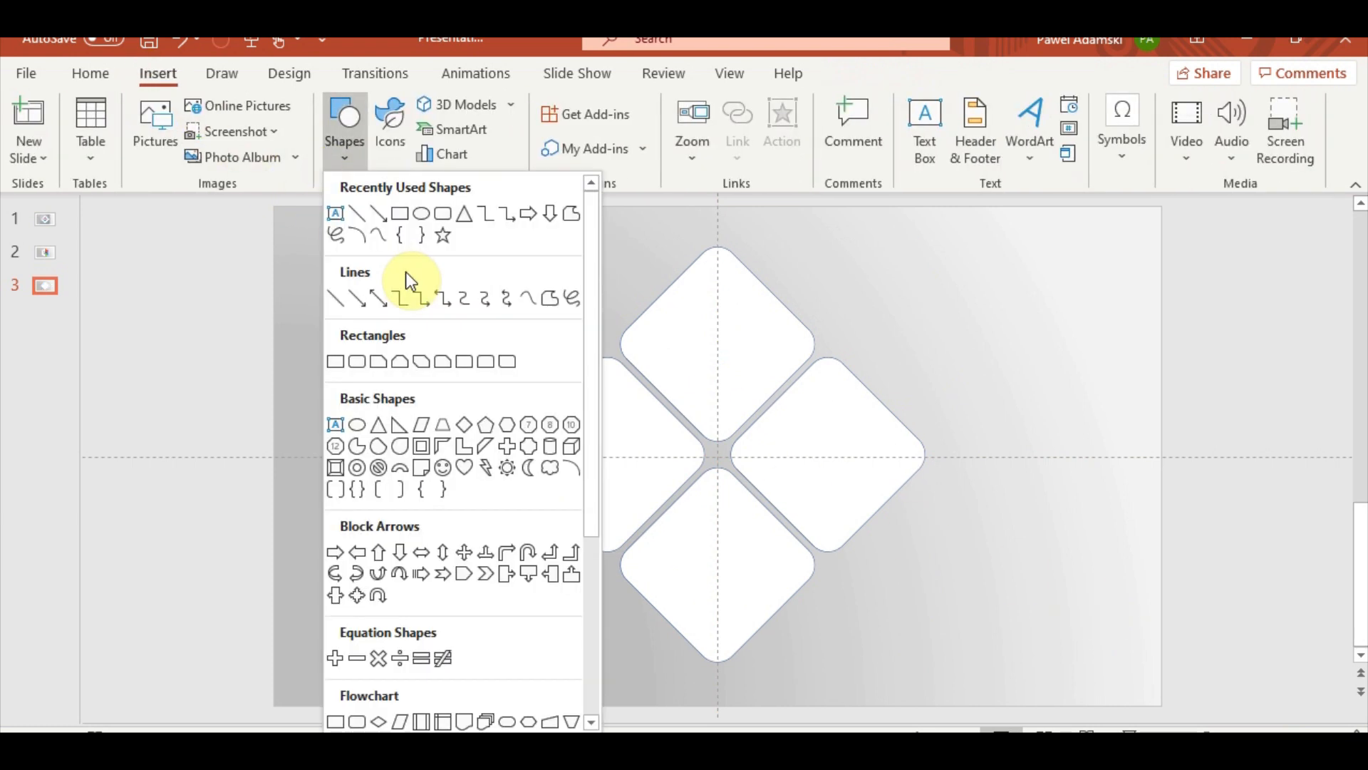
click(422, 218)
mouse_move(415, 333)
mouse_down()
mouse_move(565, 467)
mouse_move(596, 514)
mouse_up()
mouse_move(488, 419)
mouse_down()
mouse_move(711, 460)
mouse_move(697, 446)
mouse_up()
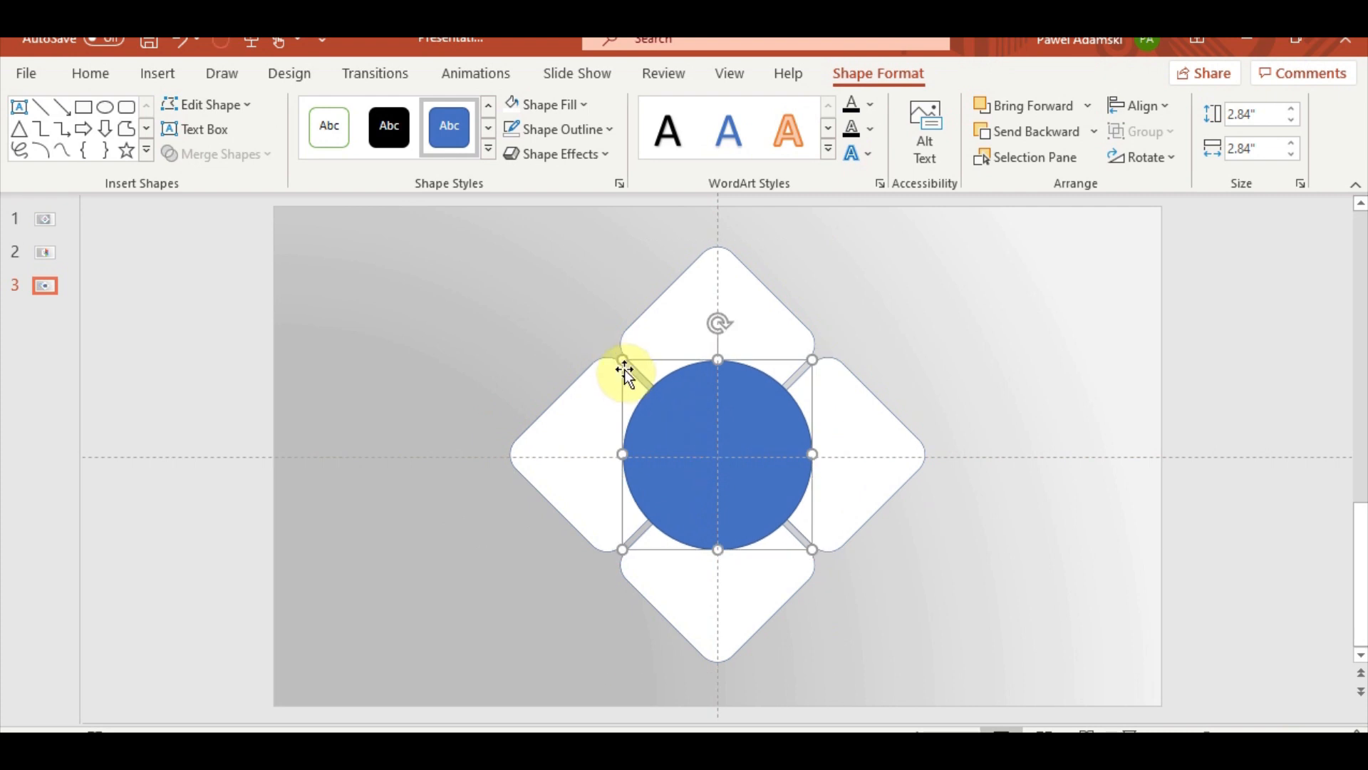
- Shrink the circle slightly, keeping it centred where the guides cross
drag(622, 360, 665, 402)
drag(772, 498, 822, 493)
scroll(759, 493, up, 5)
scroll(822, 492, down, 5)
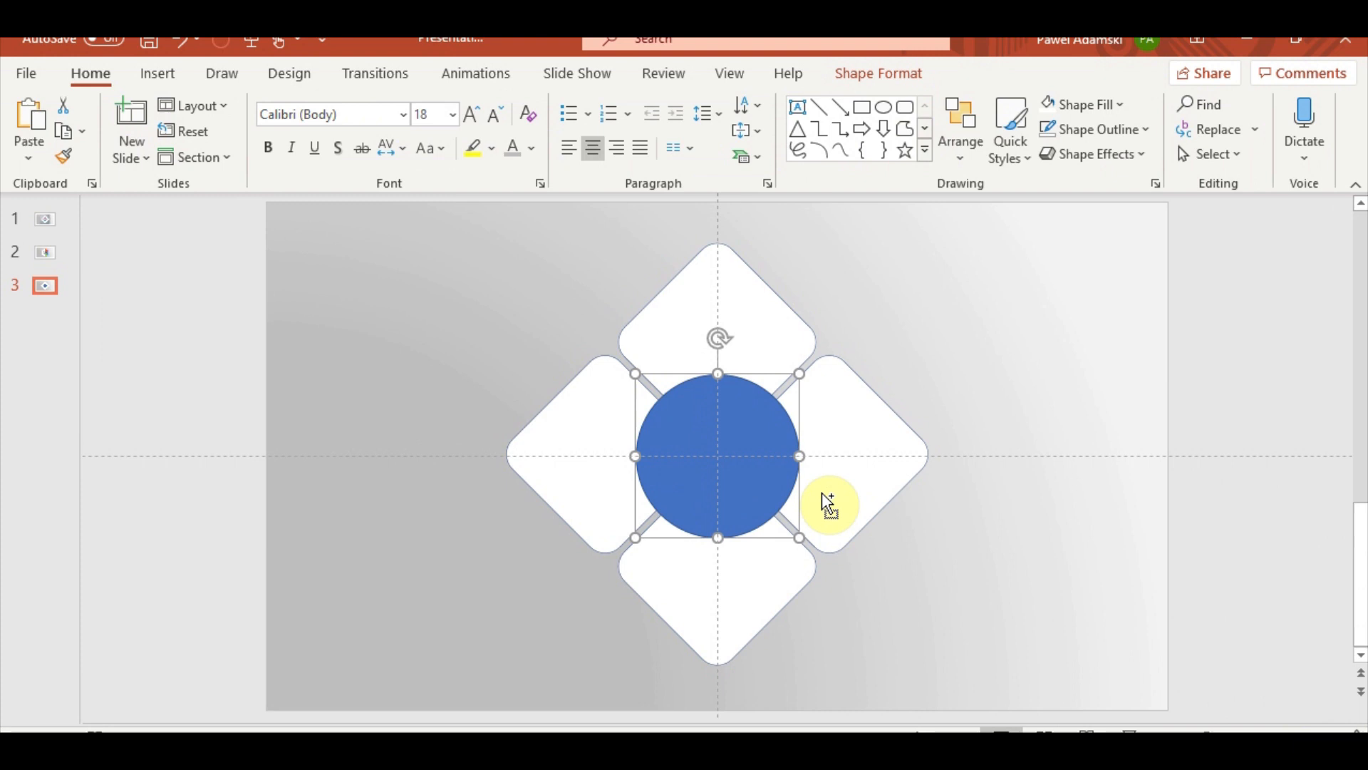
scroll(819, 504, down, 2)
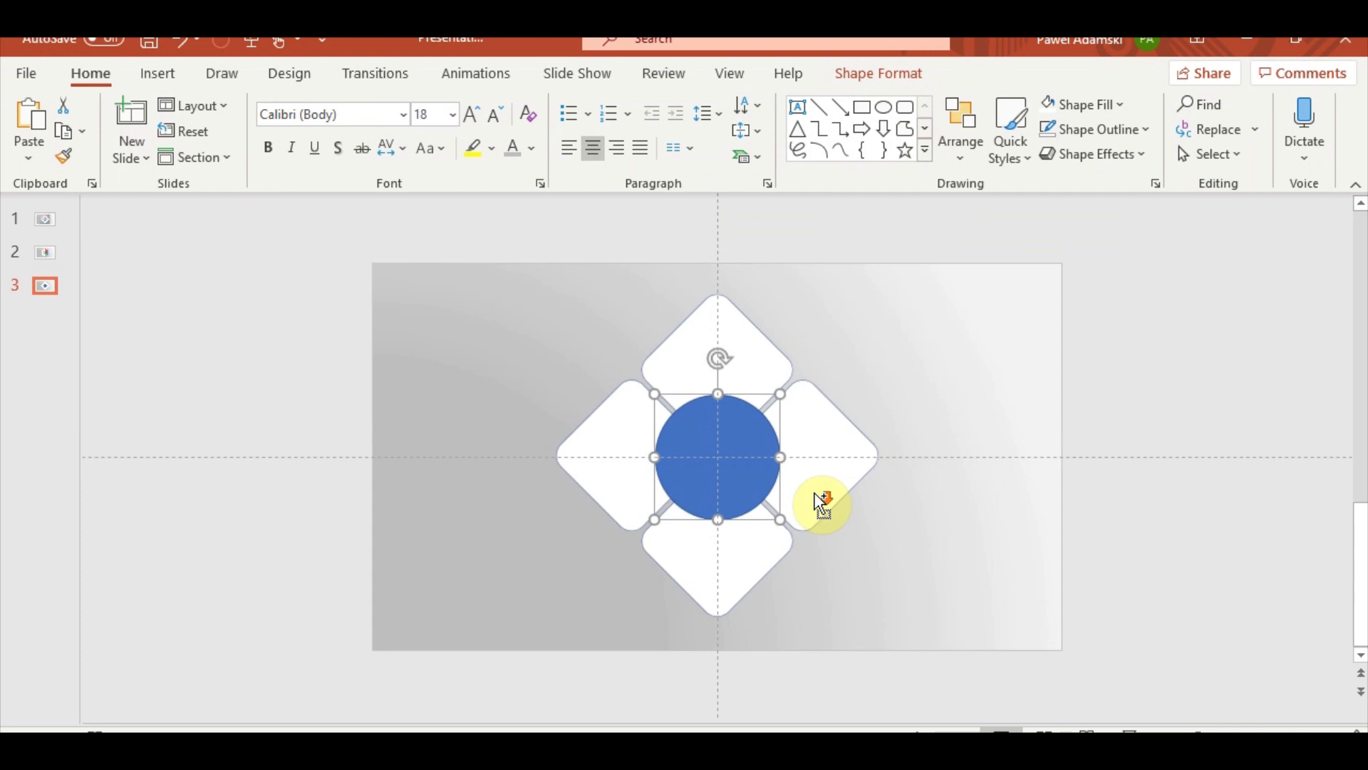
scroll(833, 486, up, 2)
click(1057, 559)
- Duplicate the blue circle several times and stack the copies exactly over the centred original
click(739, 473)
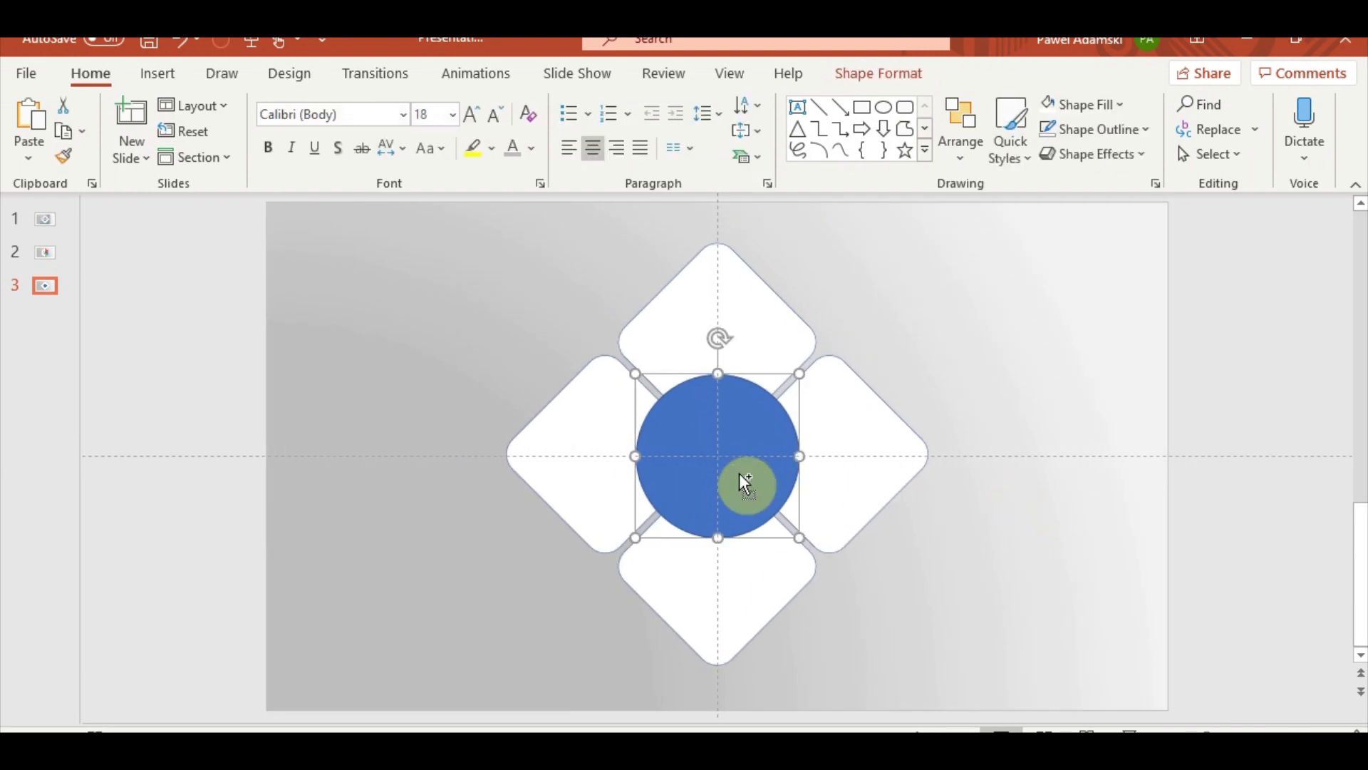
key(ctrl+d)
drag(757, 468, 748, 458)
scroll(751, 464, up, 6)
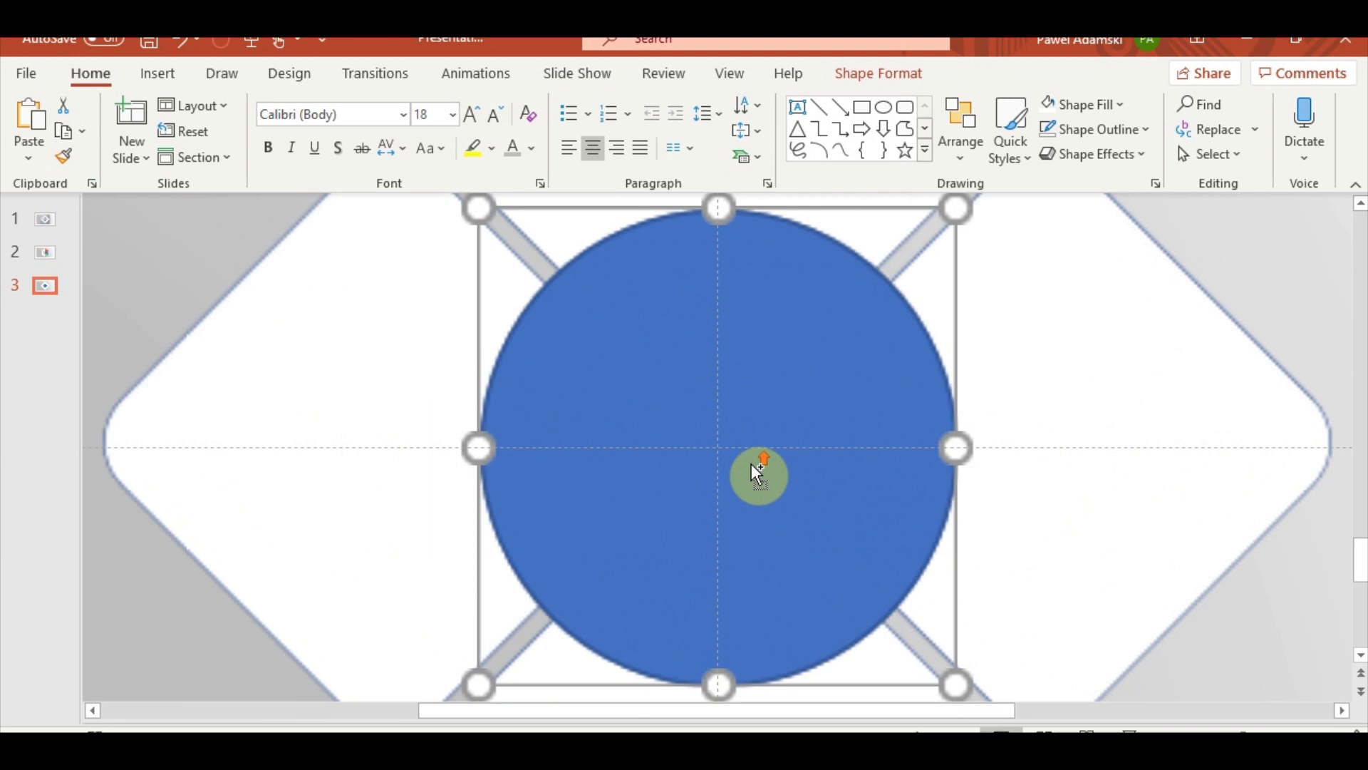
drag(734, 505, 810, 499)
key(ctrl+c)
key(ctrl+v)
key(ctrl+v)
scroll(831, 540, down, 4)
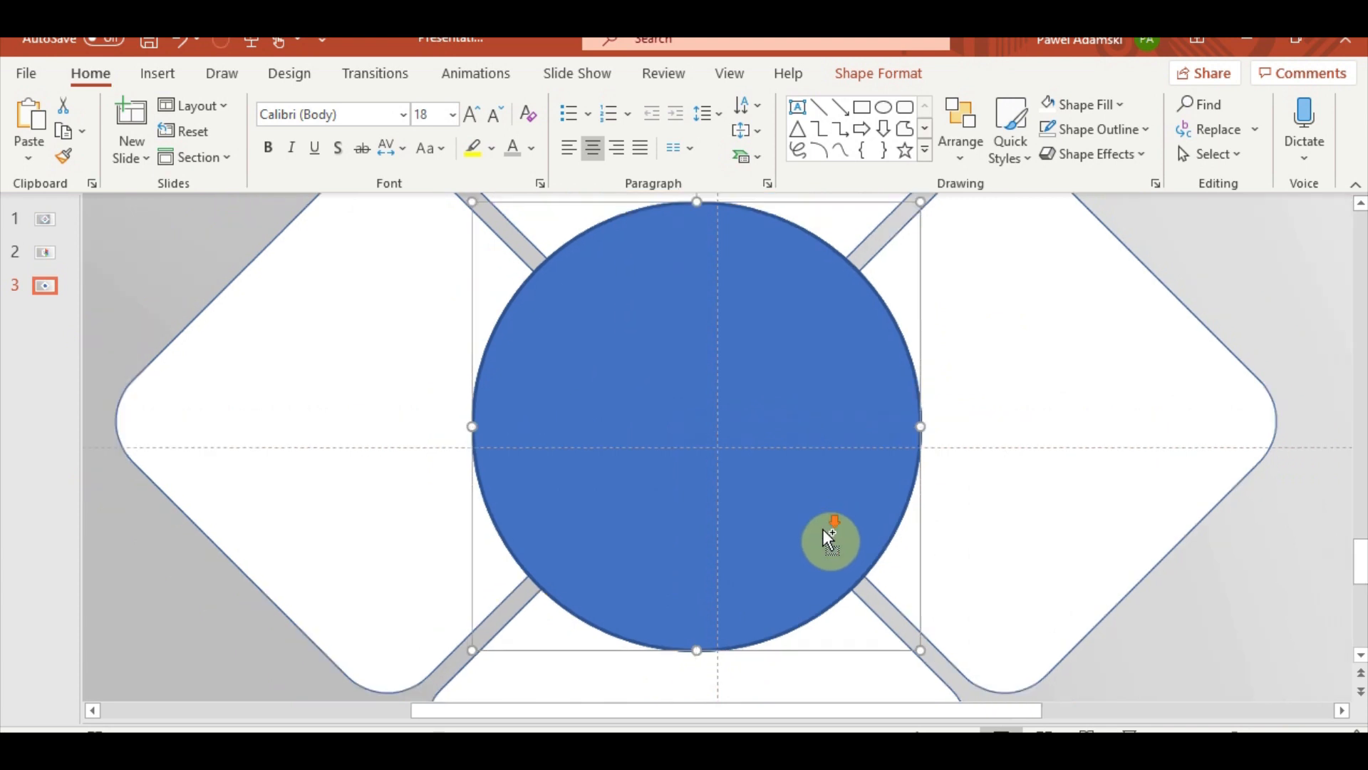
- Ungroup the four white diamonds
right_click(982, 567)
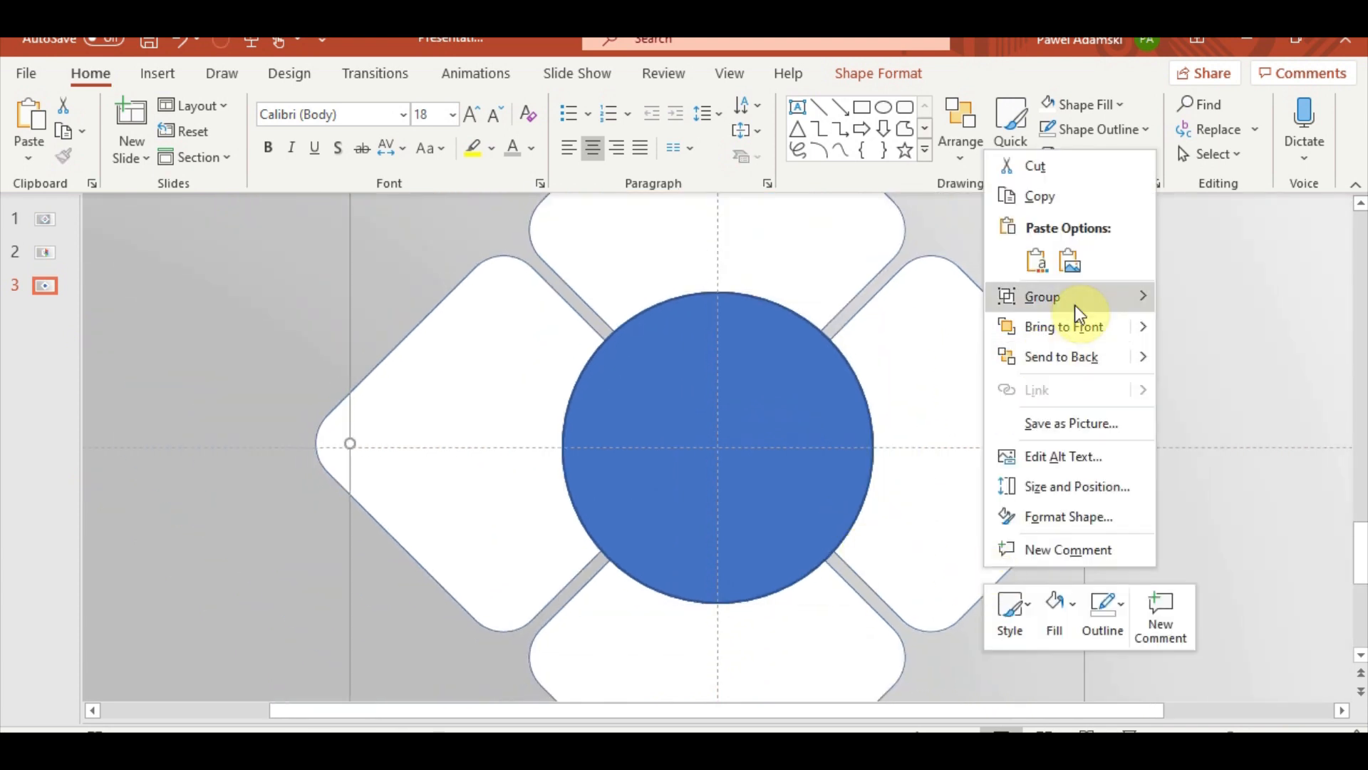
mouse_move(1074, 305)
click(1209, 364)
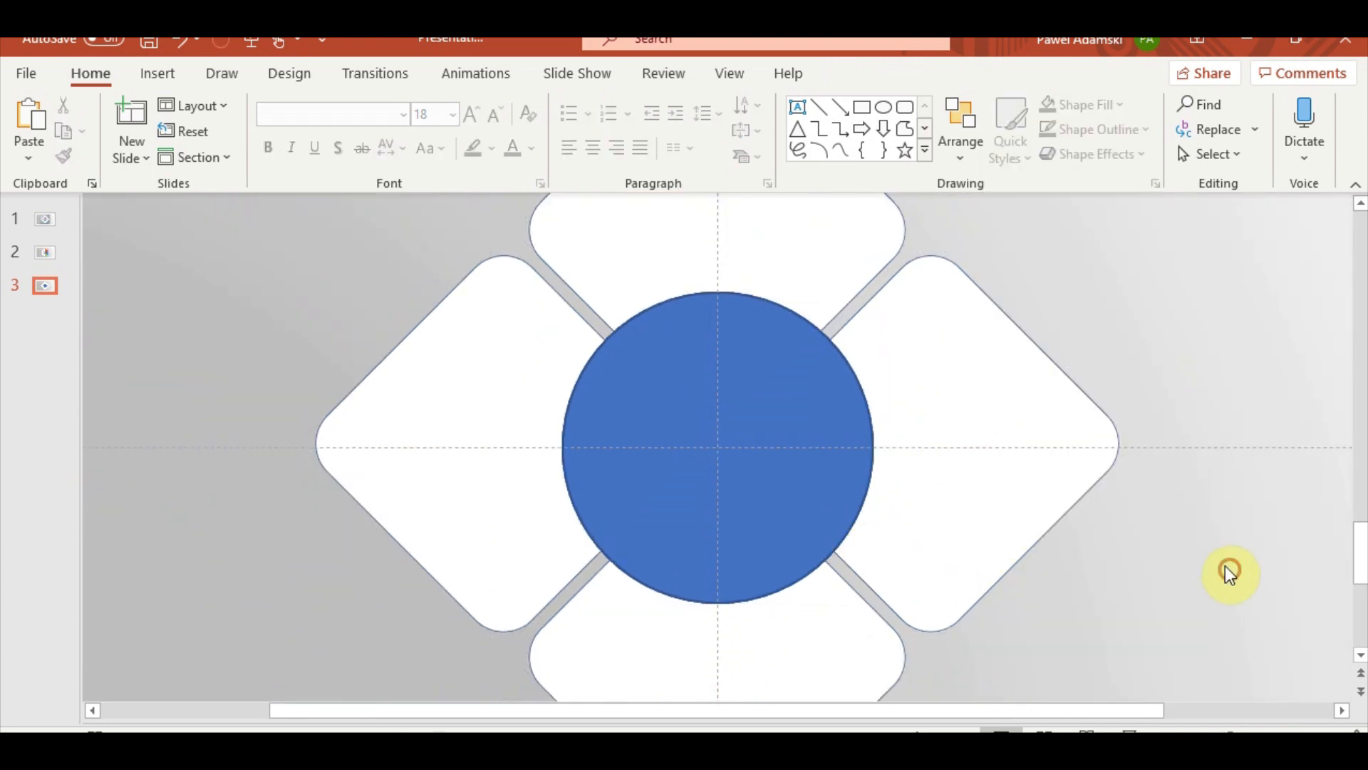
- Subtract one of the stacked circles from the right-hand white diamond
click(993, 496)
shift+click(697, 489)
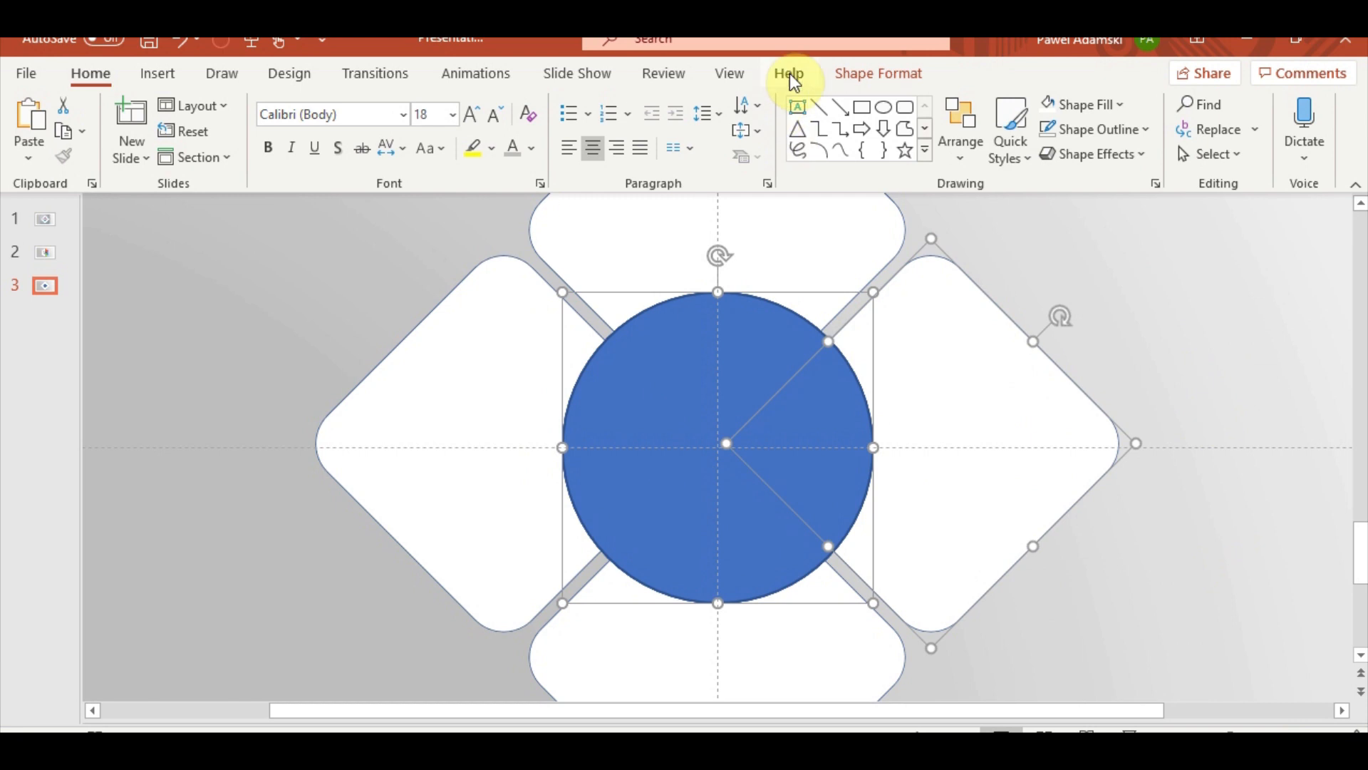
click(846, 74)
click(220, 156)
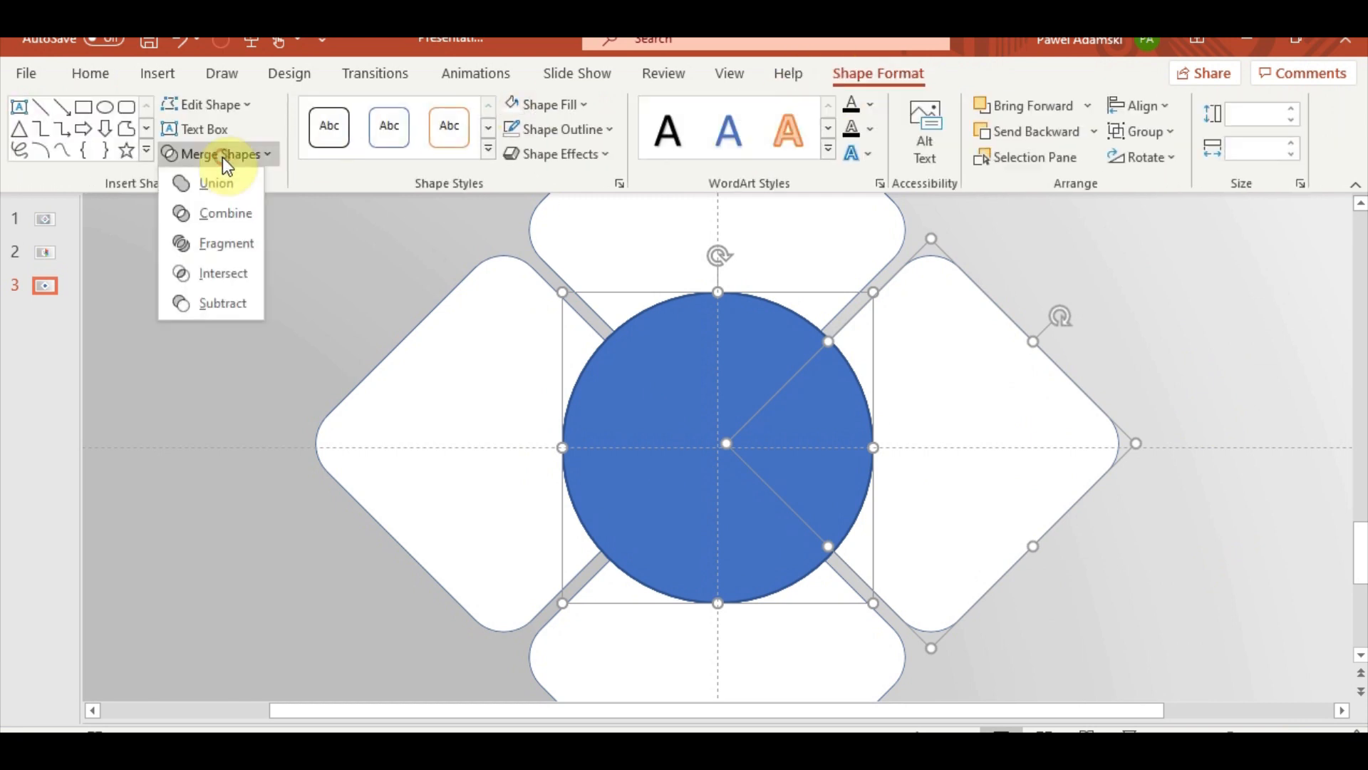
click(222, 304)
click(1243, 489)
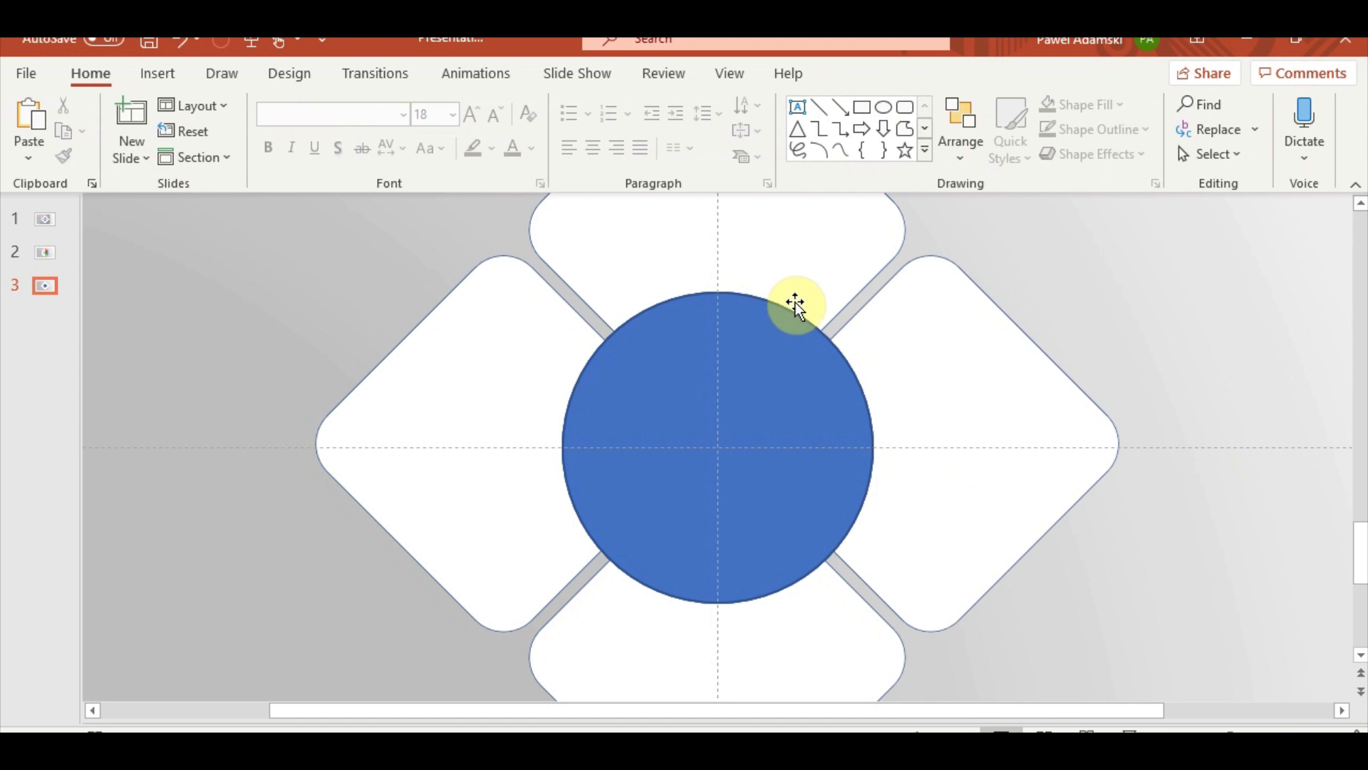
- Subtract one of the stacked blue circles from the upper white diamond
click(791, 331)
shift+click(793, 440)
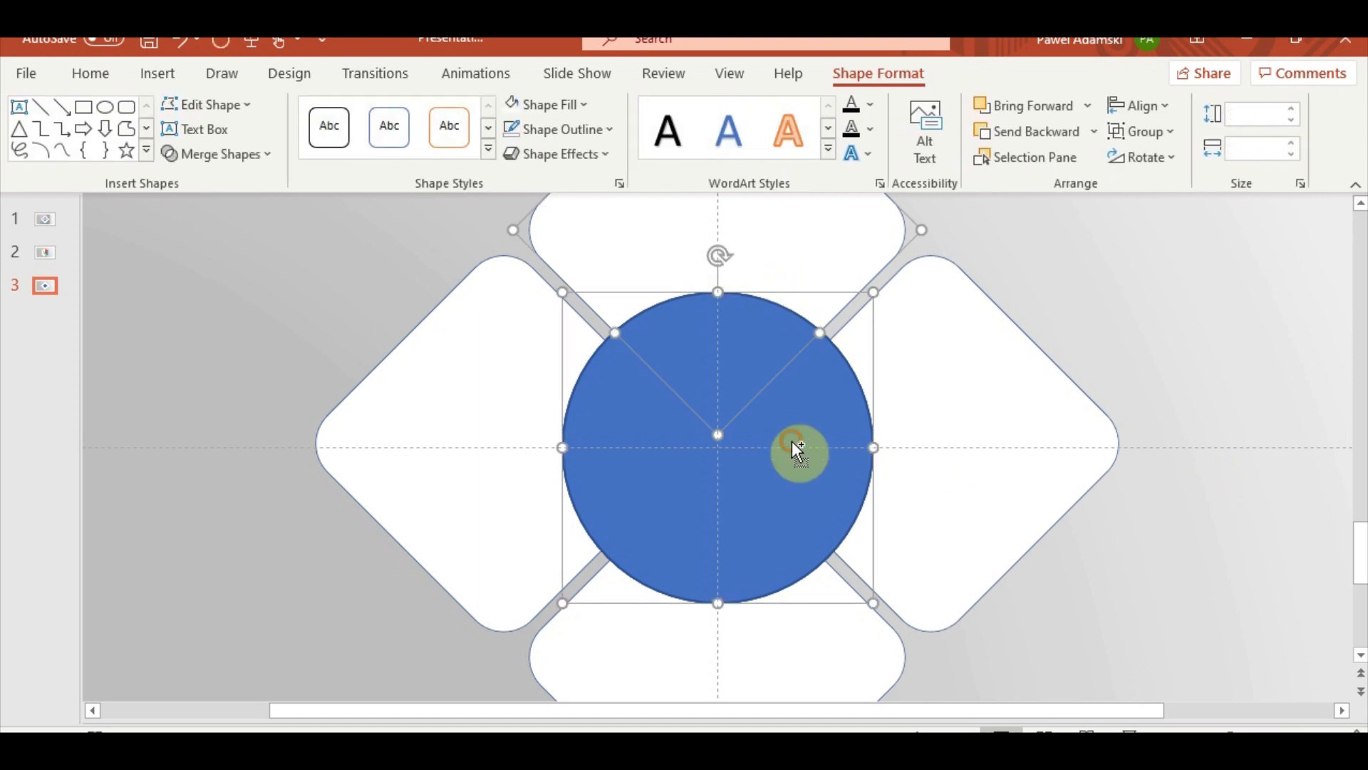
click(234, 156)
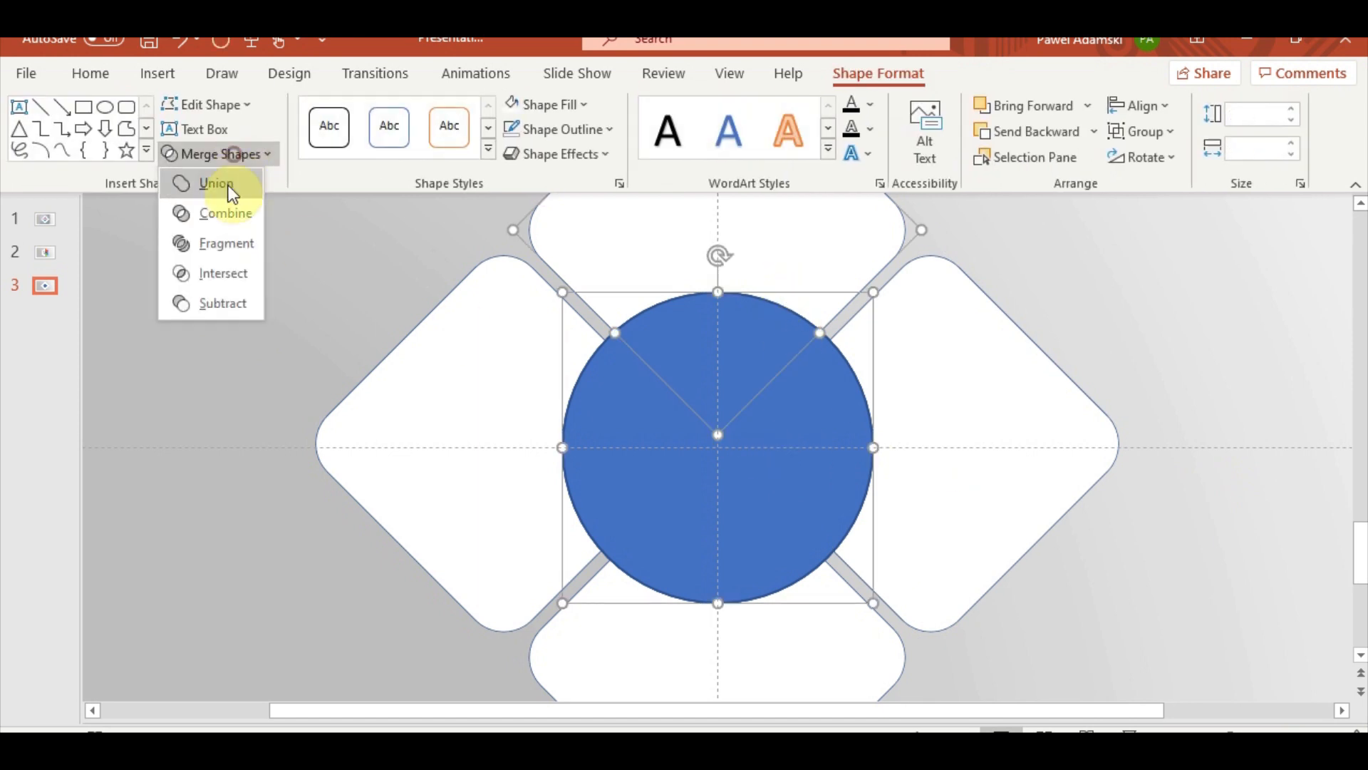
click(233, 292)
- Subtract another stacked circle from the left-hand white diamond
click(513, 429)
shift+click(786, 472)
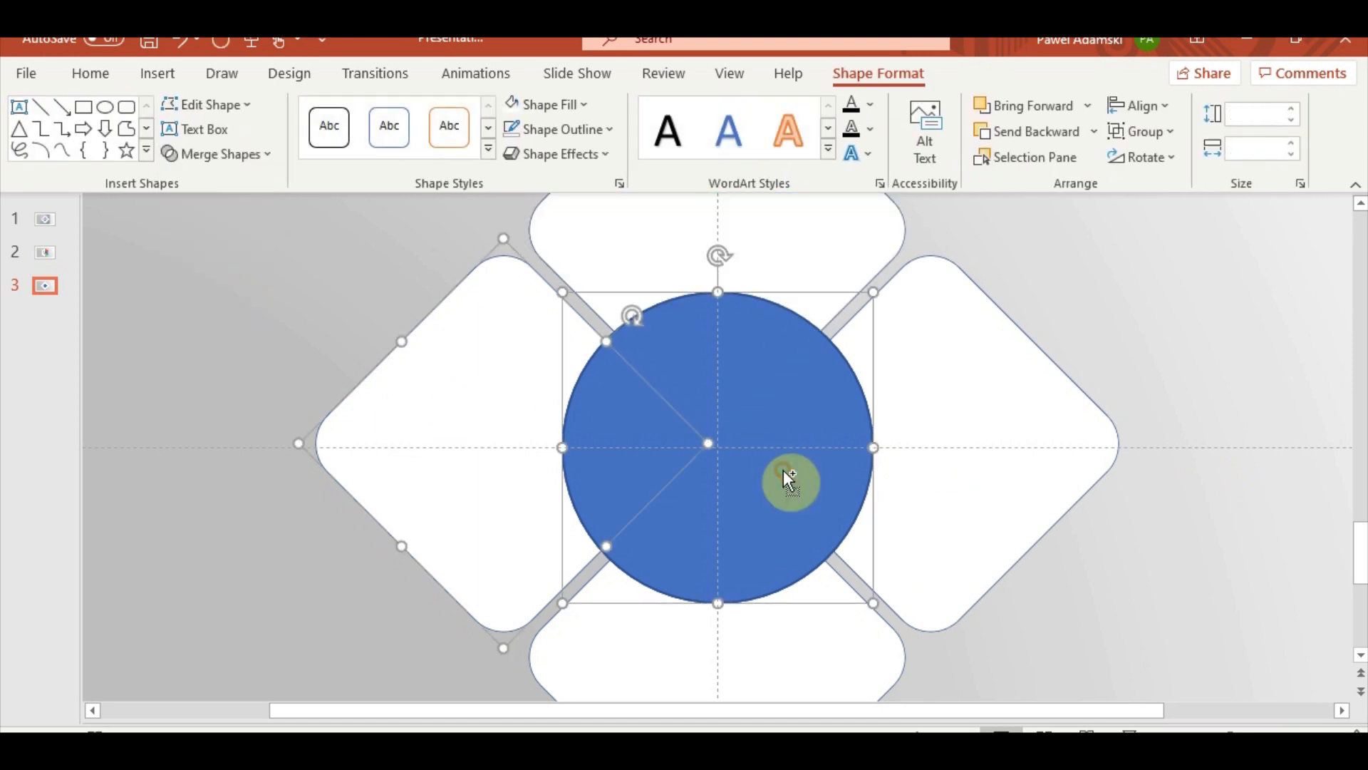
click(224, 154)
click(248, 300)
- Subtract the remaining circle from the lower white diamond
click(692, 643)
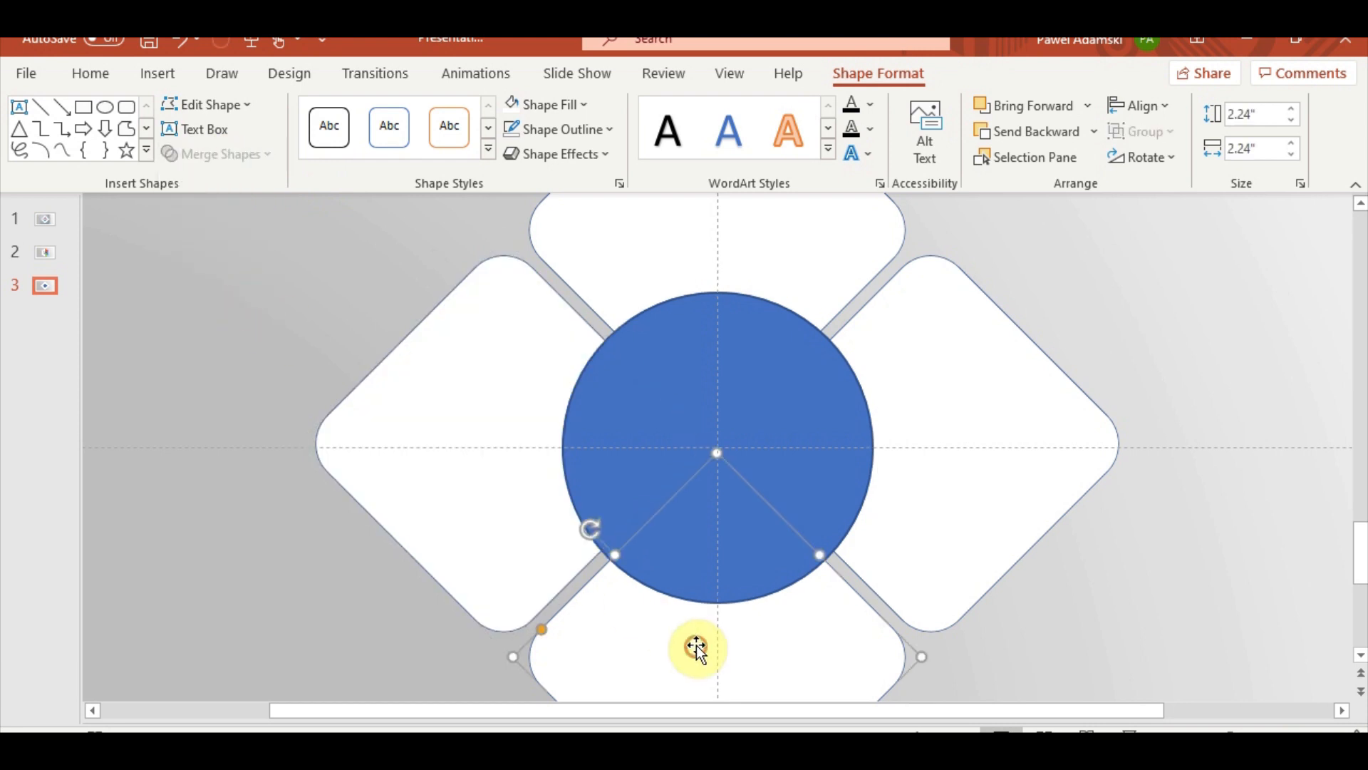
shift+click(721, 431)
click(224, 150)
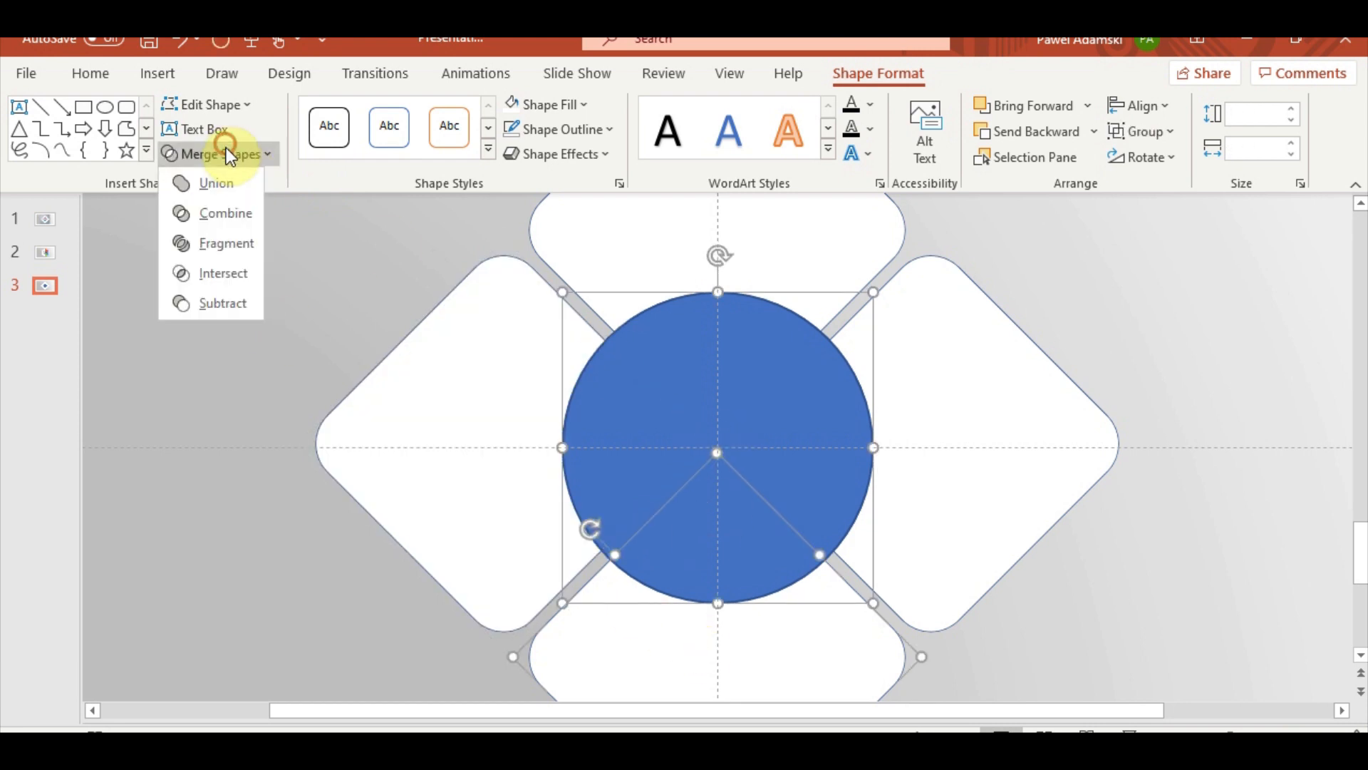
click(230, 310)
click(1201, 606)
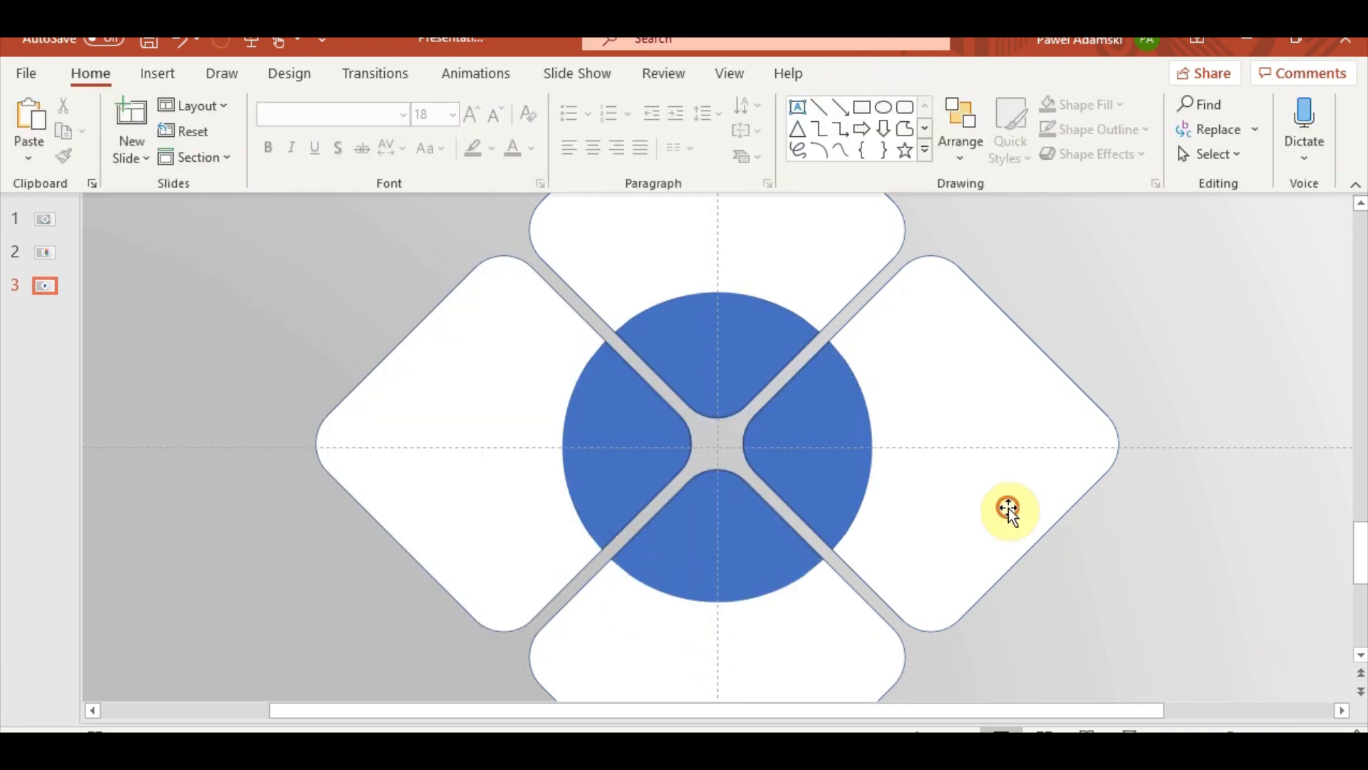
- Move the right-hand white piece aside to inspect its cut, and undo the move
click(939, 499)
drag(939, 499, 1084, 504)
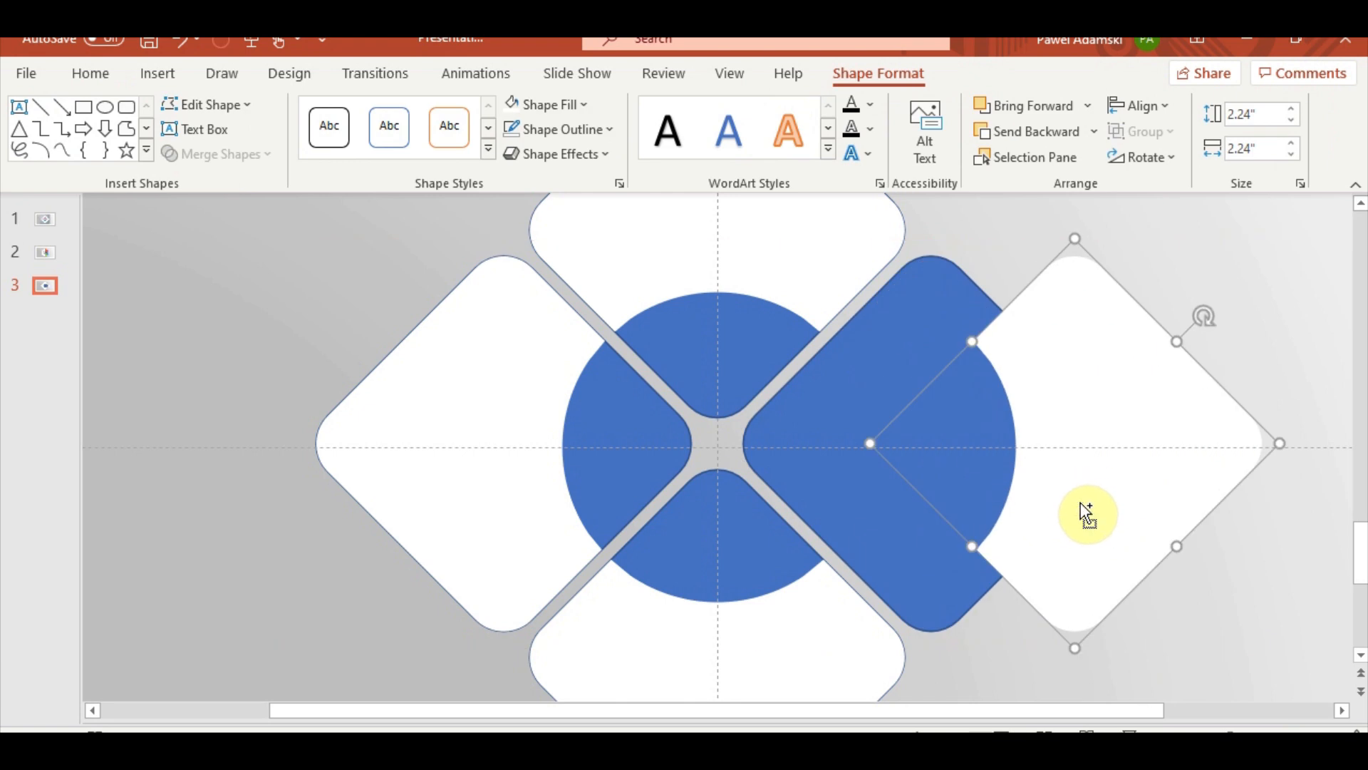
key(ctrl+z)
click(1210, 580)
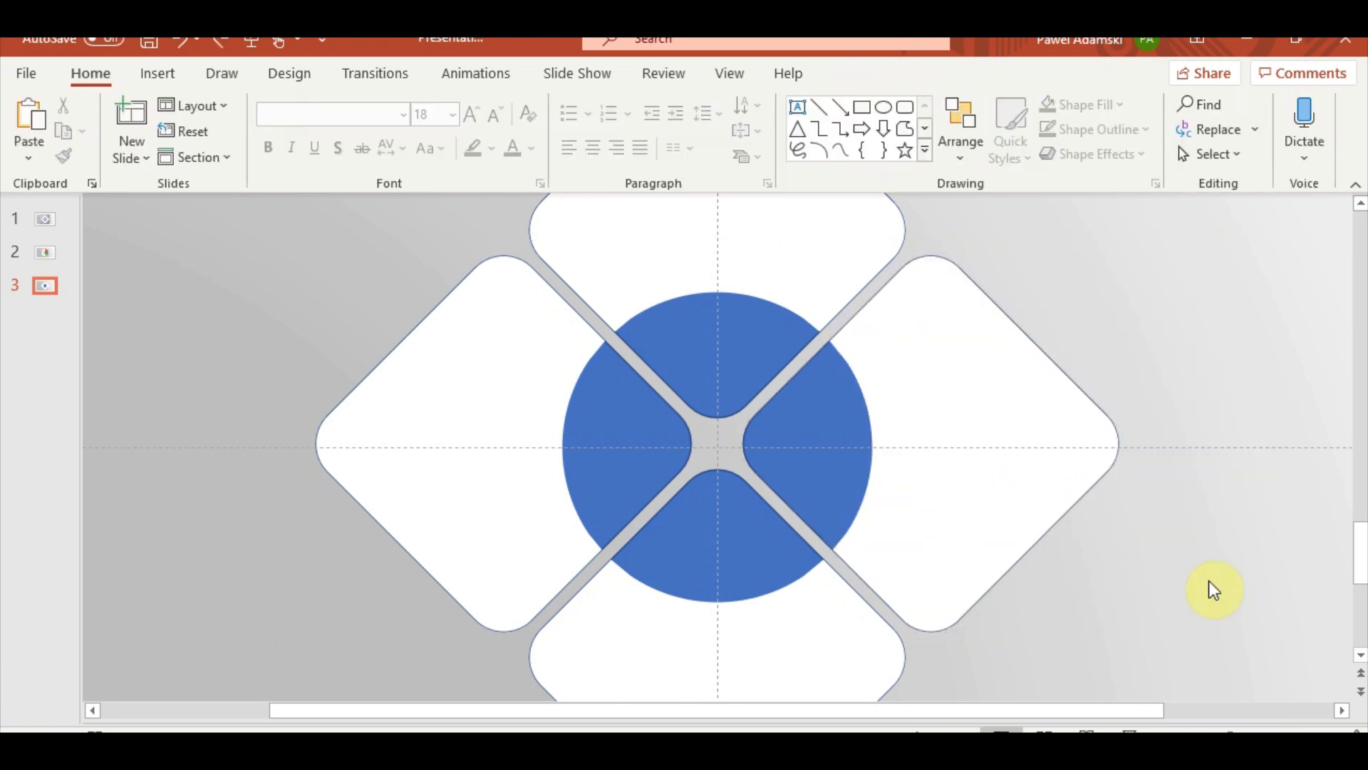
- Draw a small square beside the left-hand white piece and merge the two with Union
ctrl+scroll(1209, 580, down, 5)
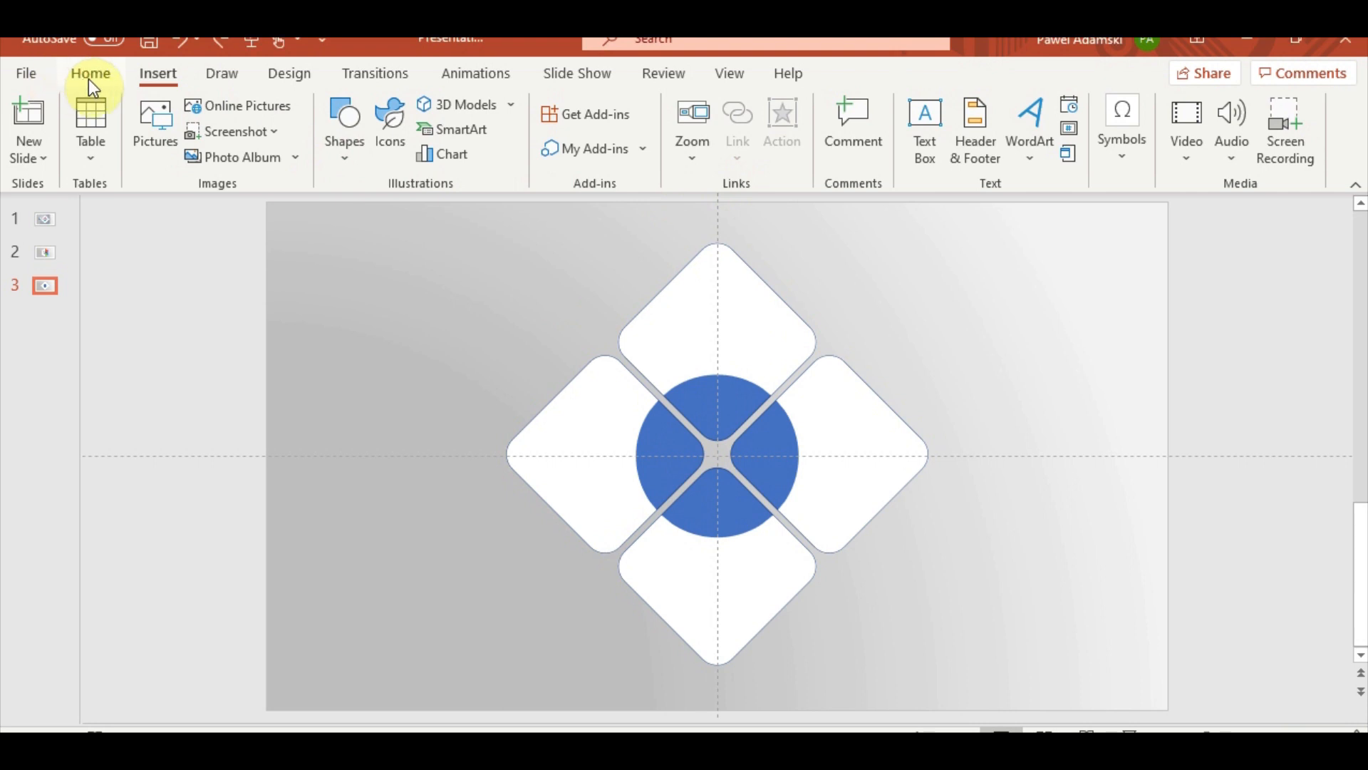
click(88, 79)
click(154, 73)
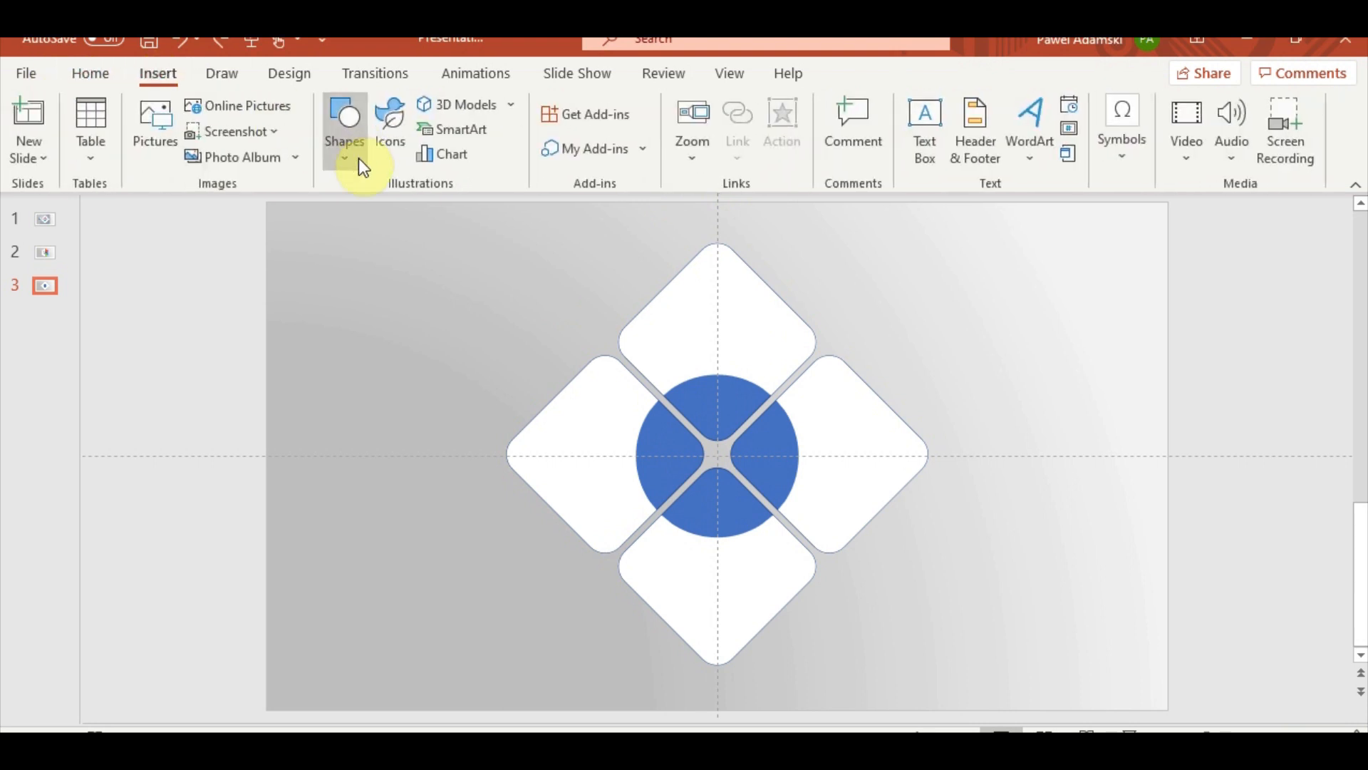
click(363, 162)
click(395, 214)
drag(402, 386, 471, 465)
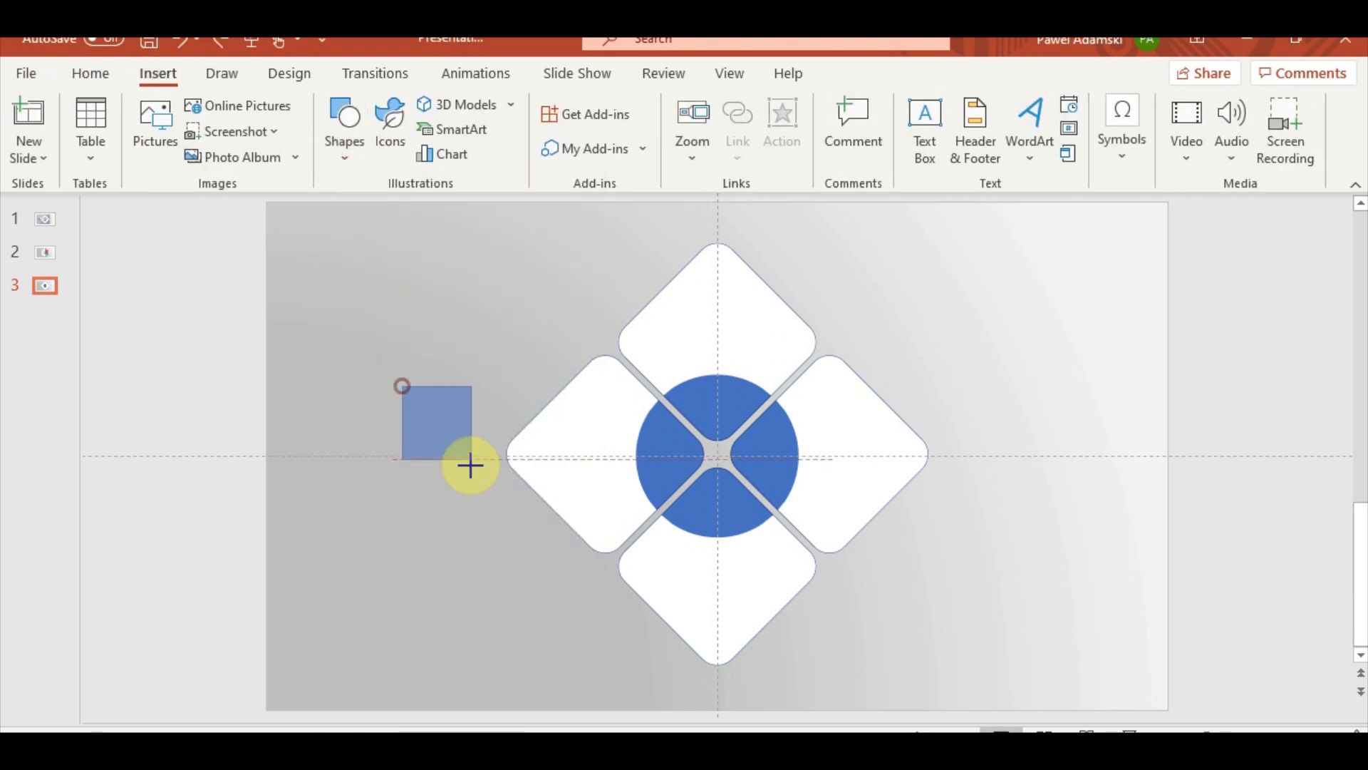
shift+click(549, 452)
click(185, 155)
click(192, 182)
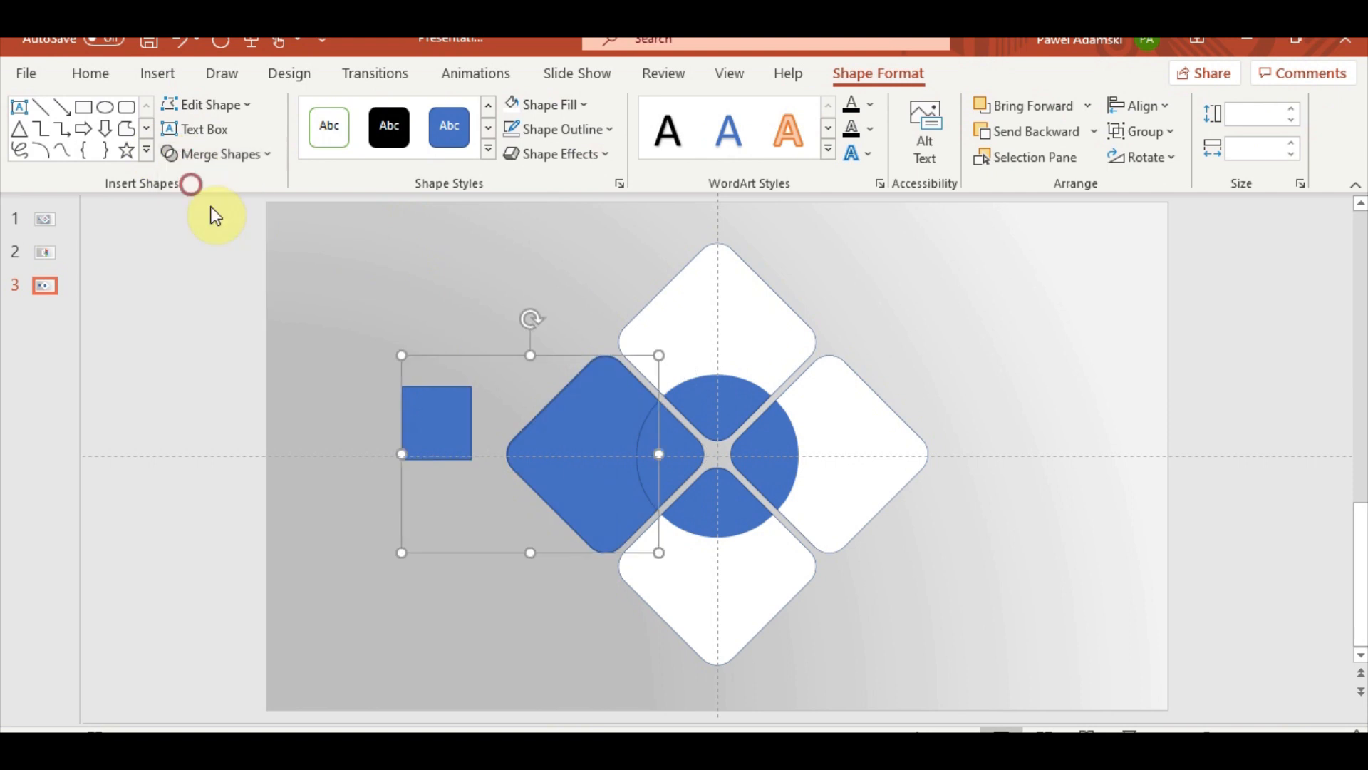
- Draw a larger rectangle covering the small square and subtract it from the merged left-hand piece
click(168, 554)
click(159, 74)
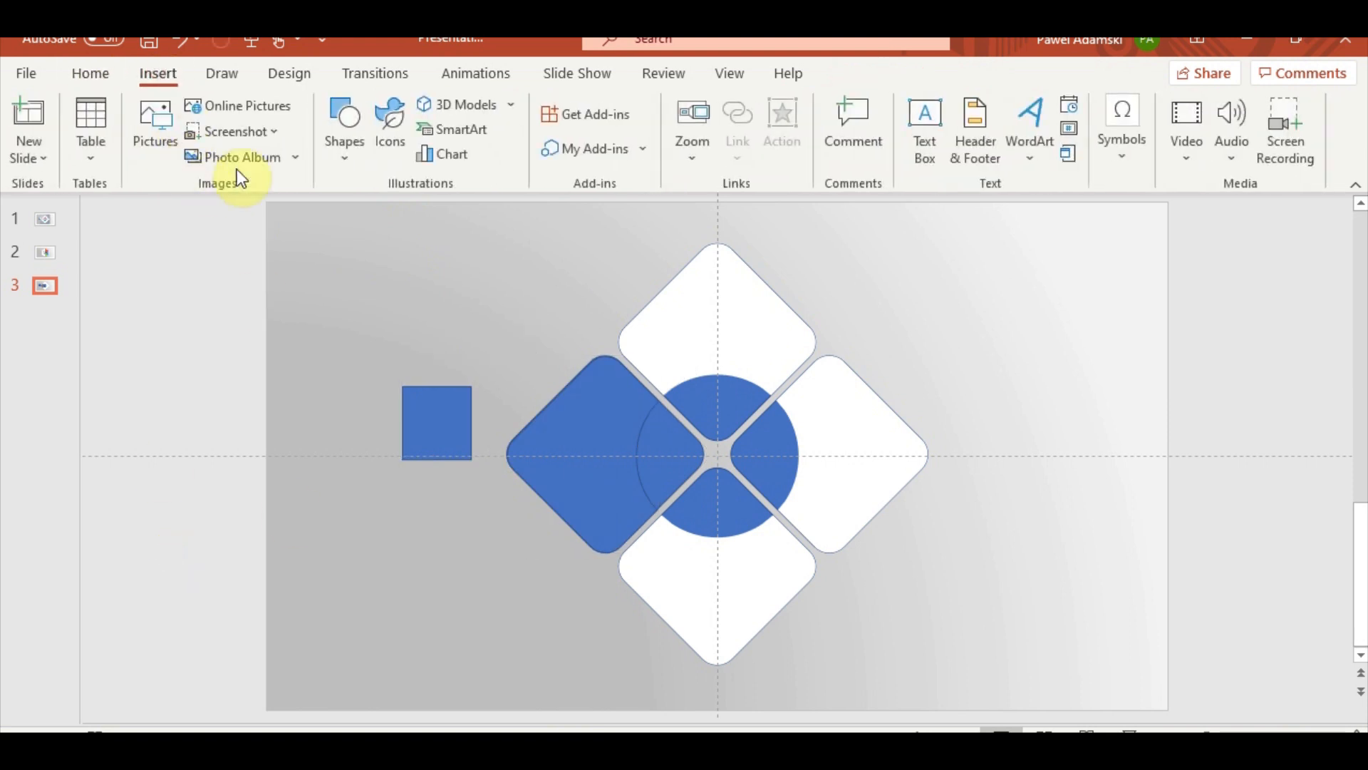
click(334, 153)
click(390, 216)
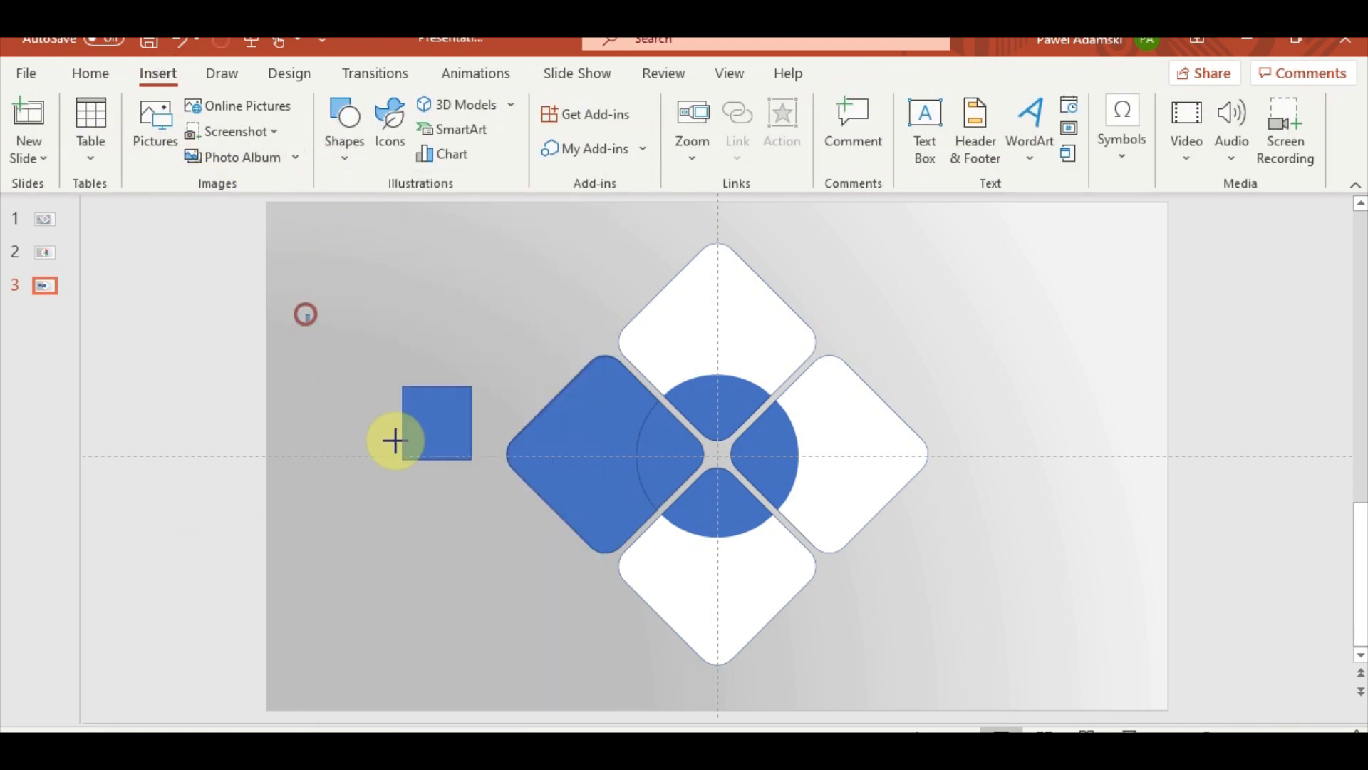
drag(306, 315, 500, 546)
click(574, 489)
shift+click(411, 425)
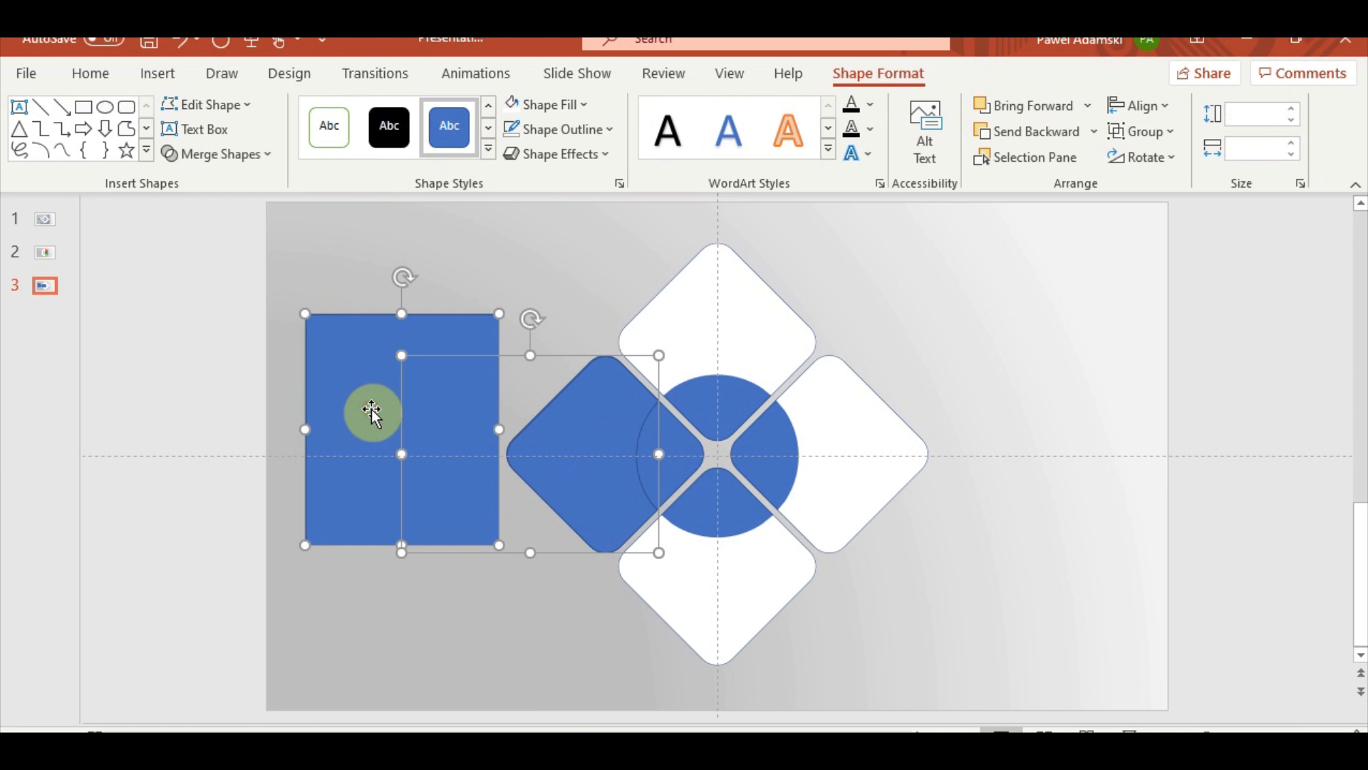
click(239, 149)
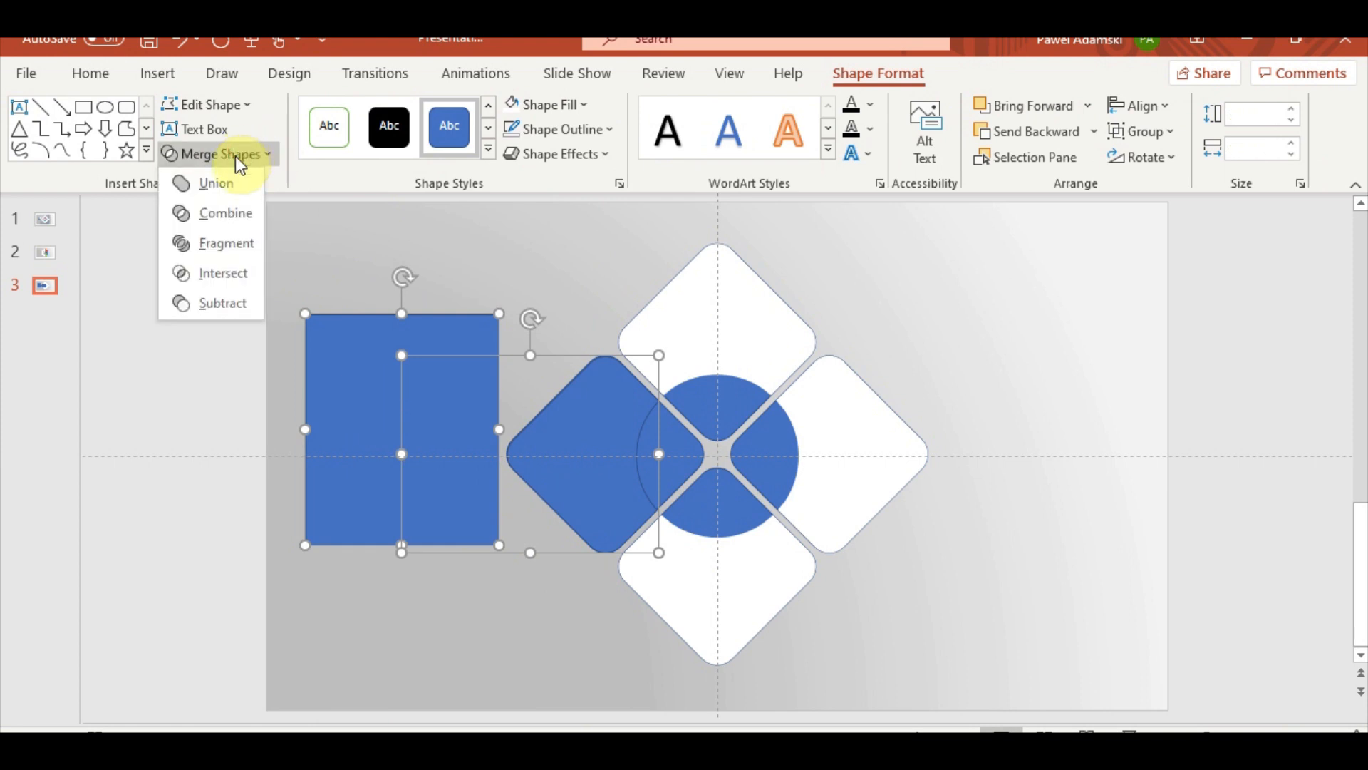
click(228, 305)
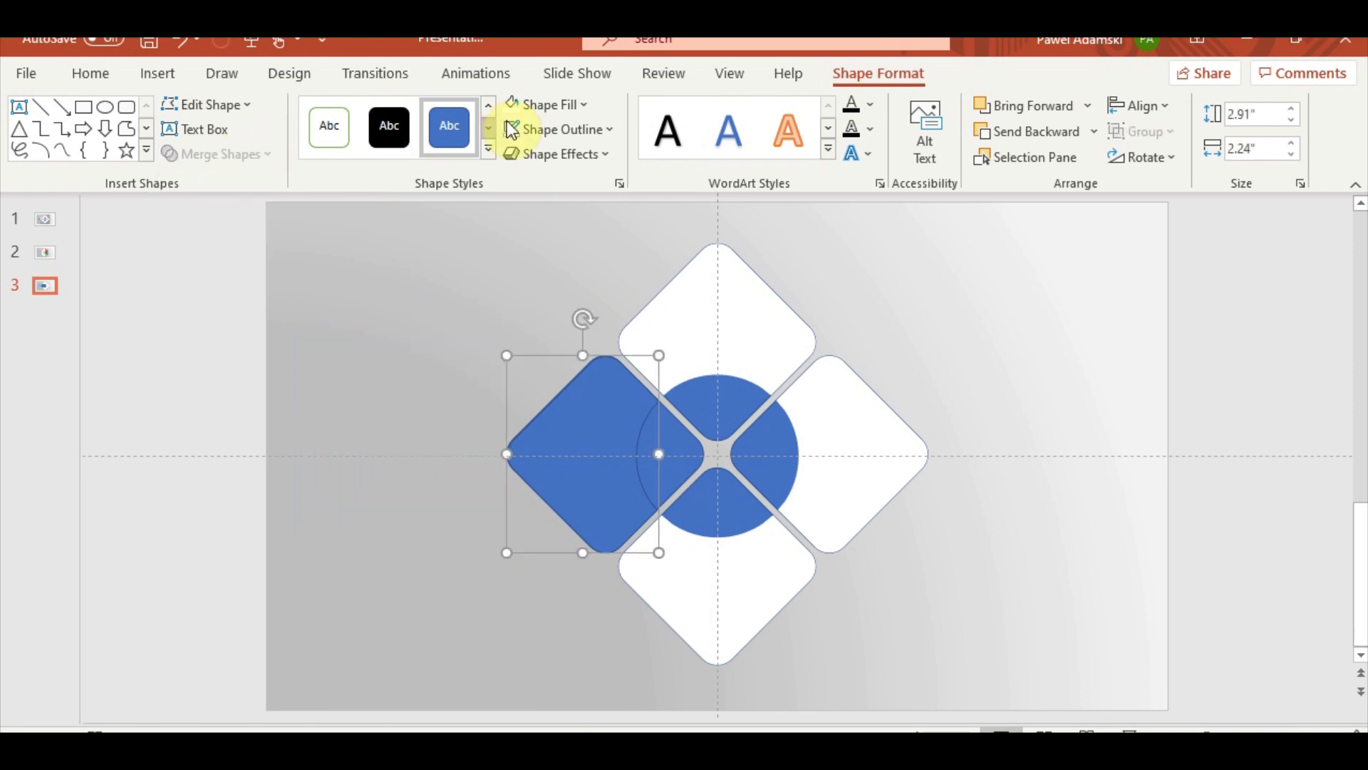
- Fill the left-hand piece with a dark-variation linear gradient running horizontally
click(578, 105)
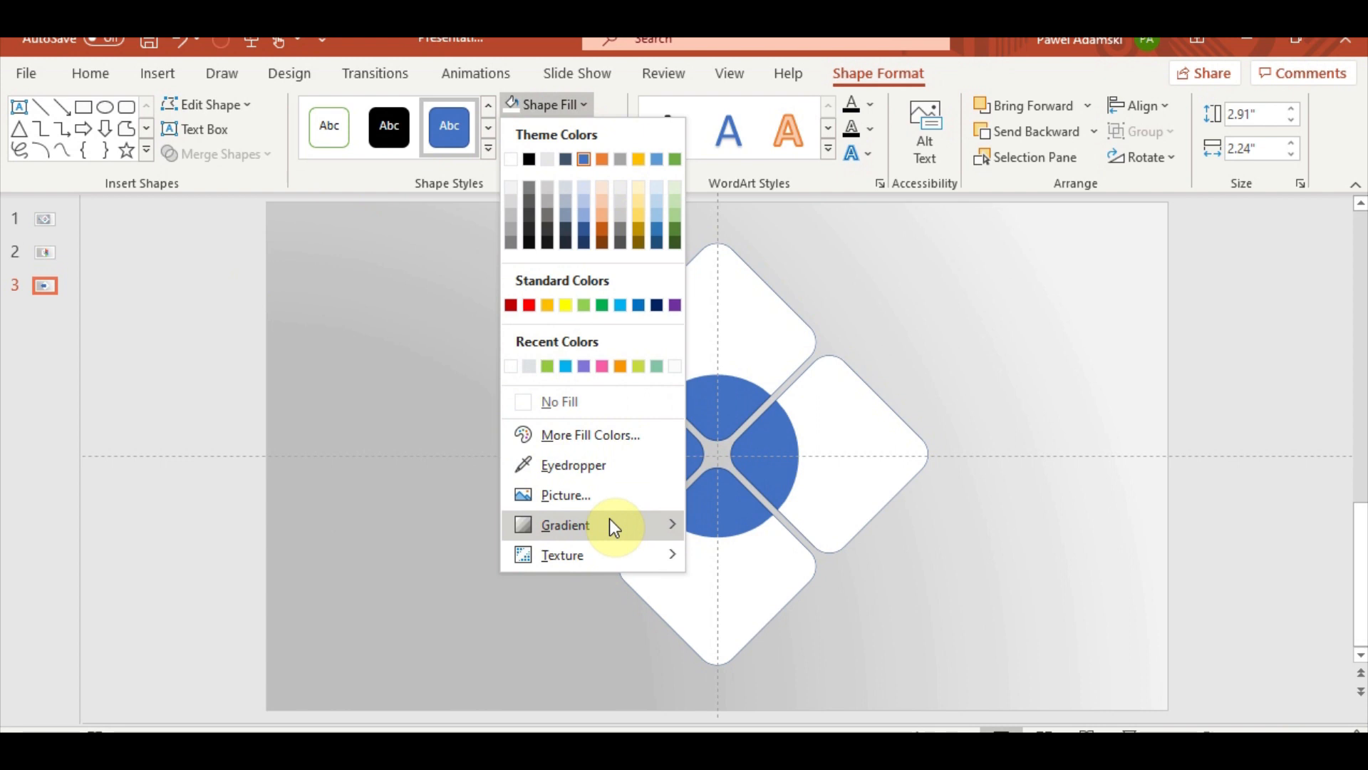
mouse_move(609, 522)
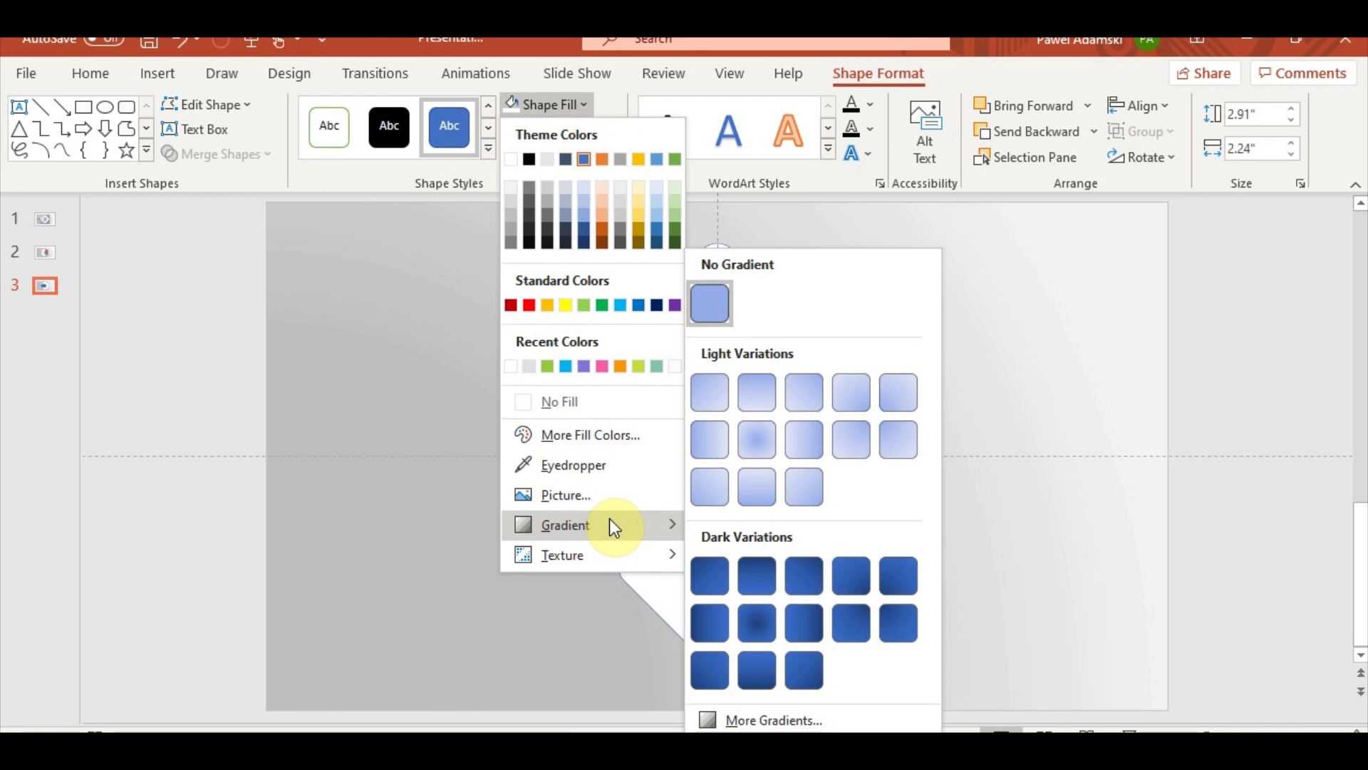
click(711, 625)
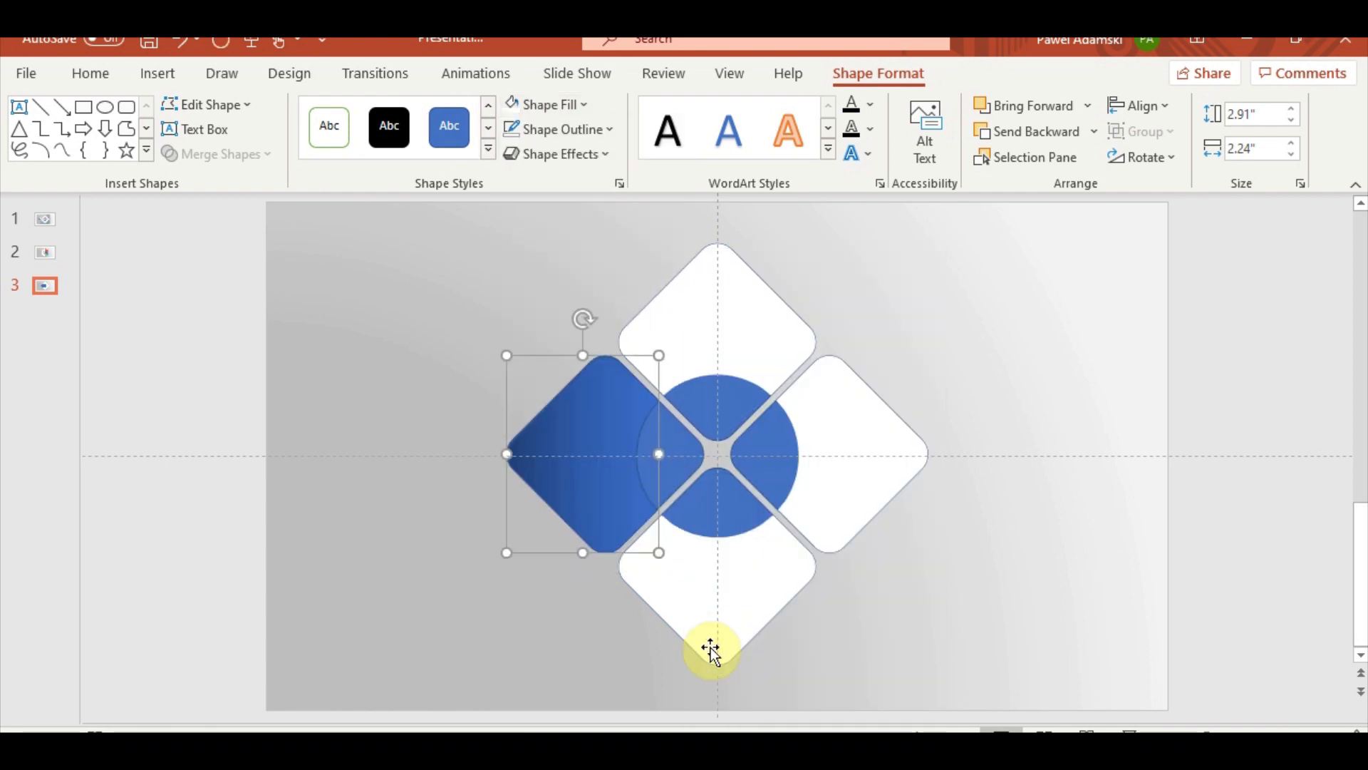
- Delete the middle stop at 50% from the left-hand piece's gradient
click(620, 183)
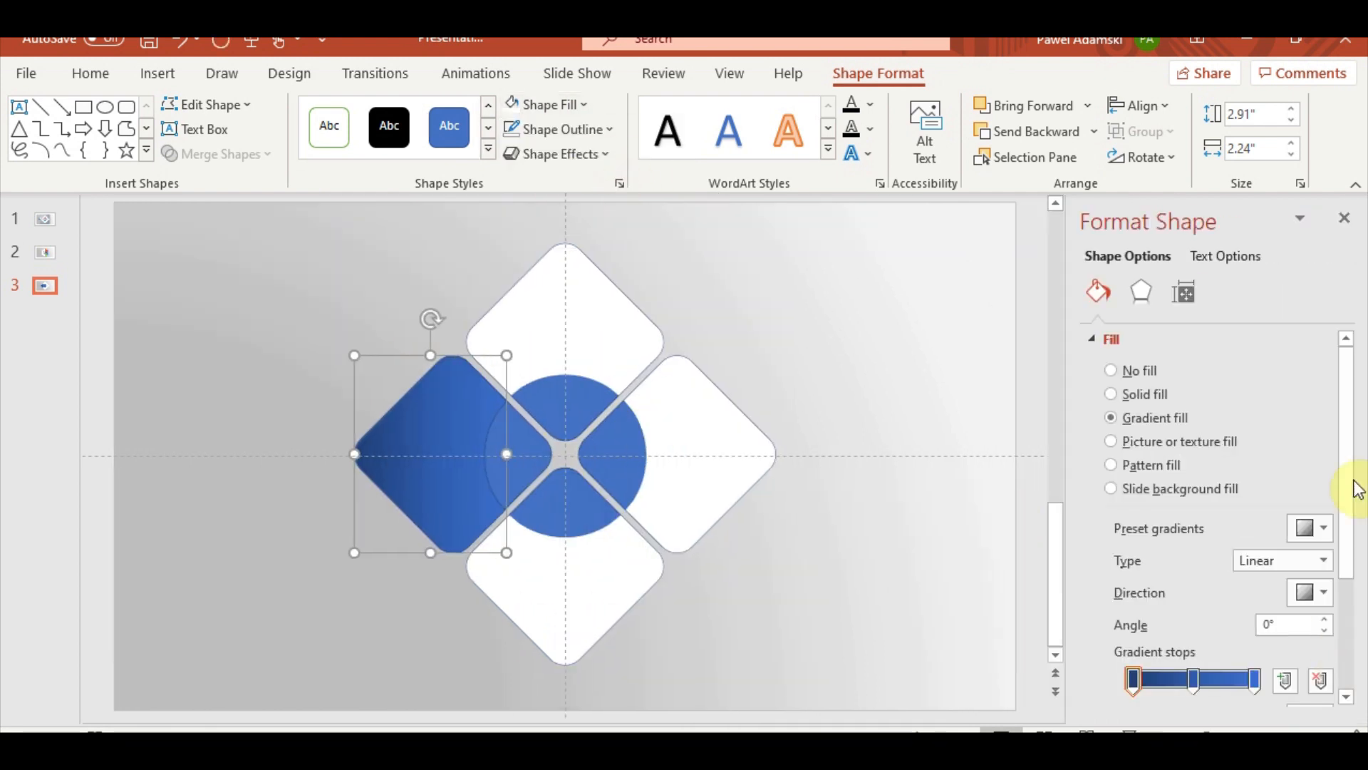
scroll(1354, 485, down, 4)
click(1193, 504)
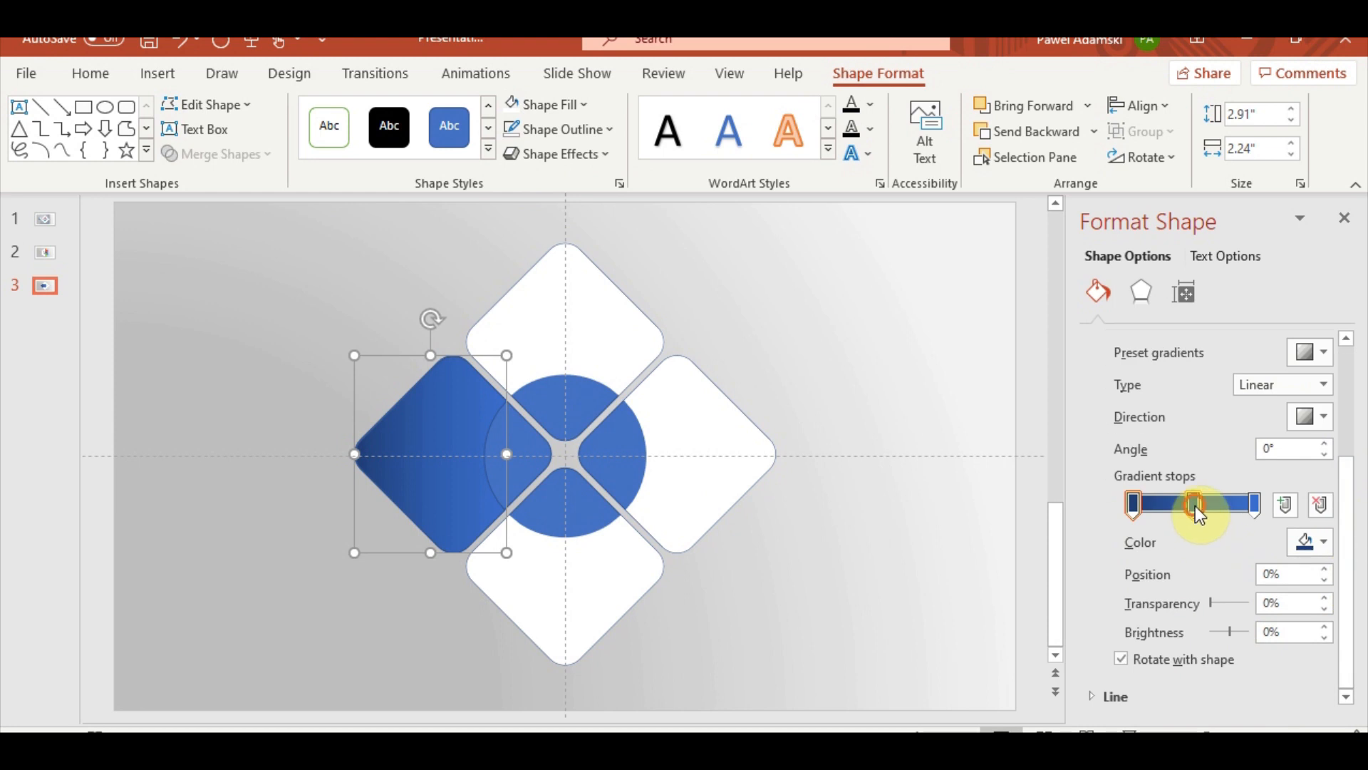
click(1307, 546)
click(1268, 522)
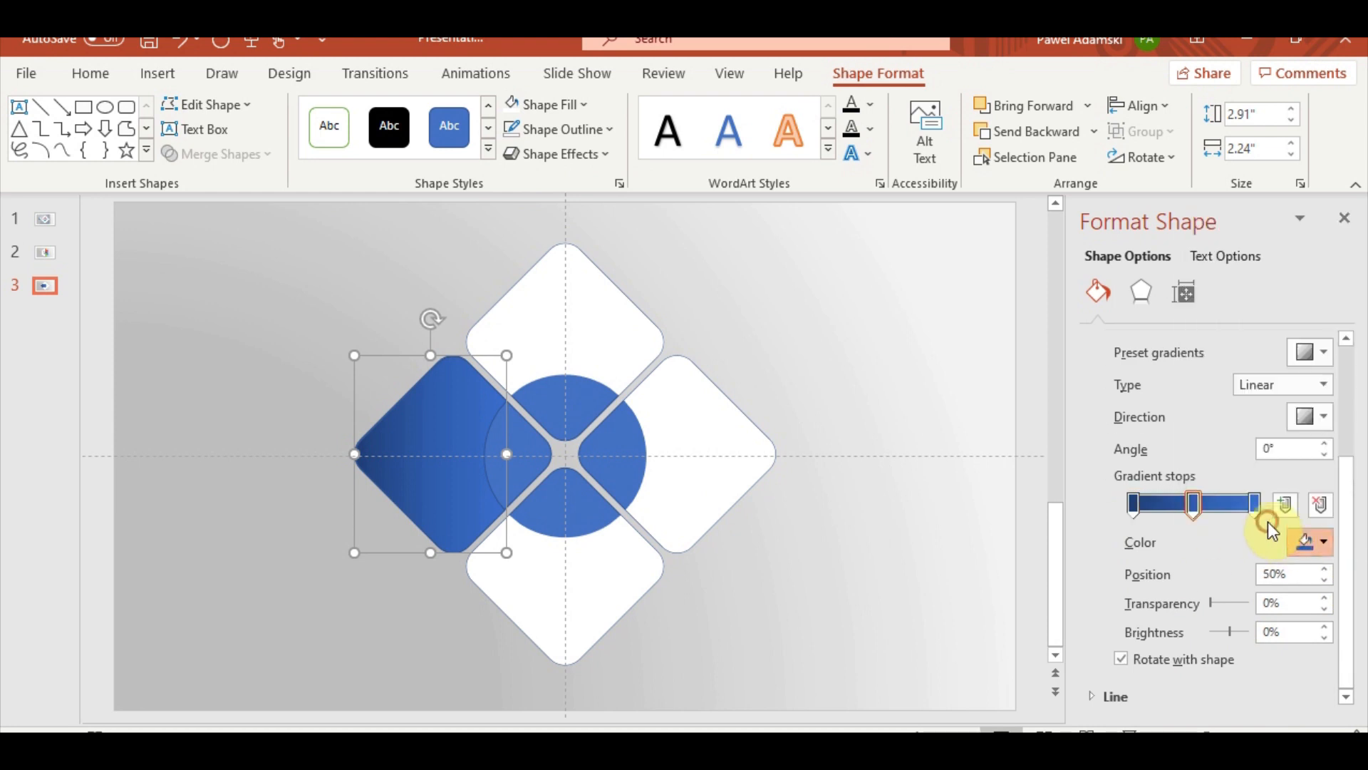
click(1321, 507)
- Set the left-hand piece's first gradient stop to light grey and its last stop to white, using recent colours
click(1316, 545)
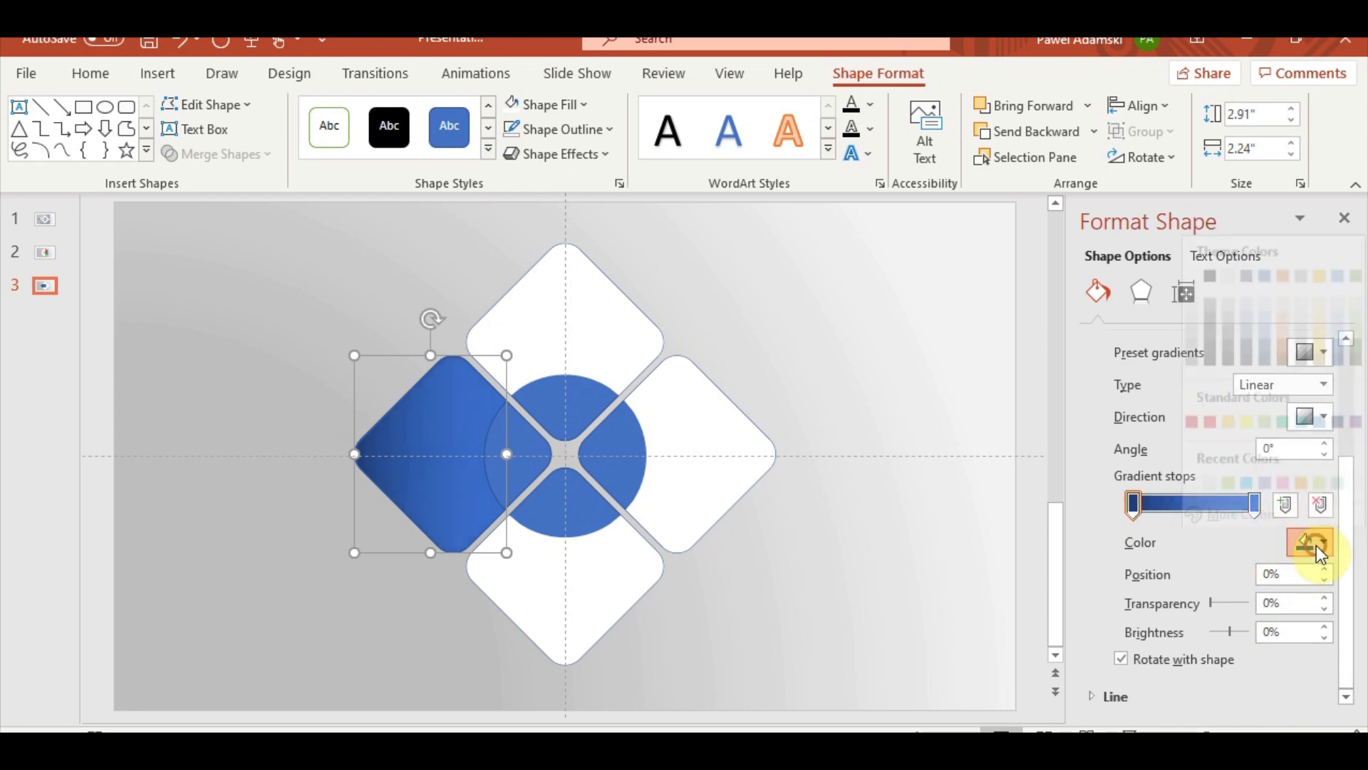
click(1213, 459)
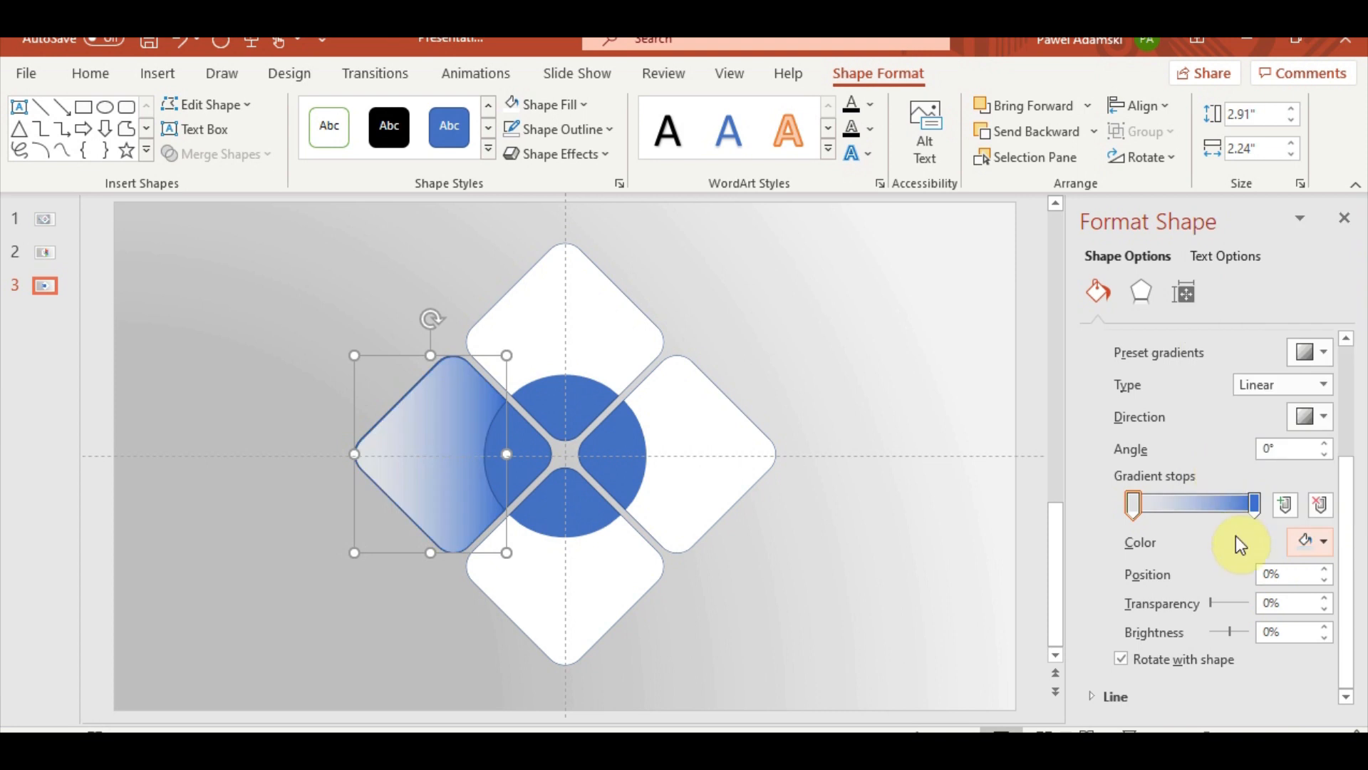
click(1256, 503)
click(1307, 540)
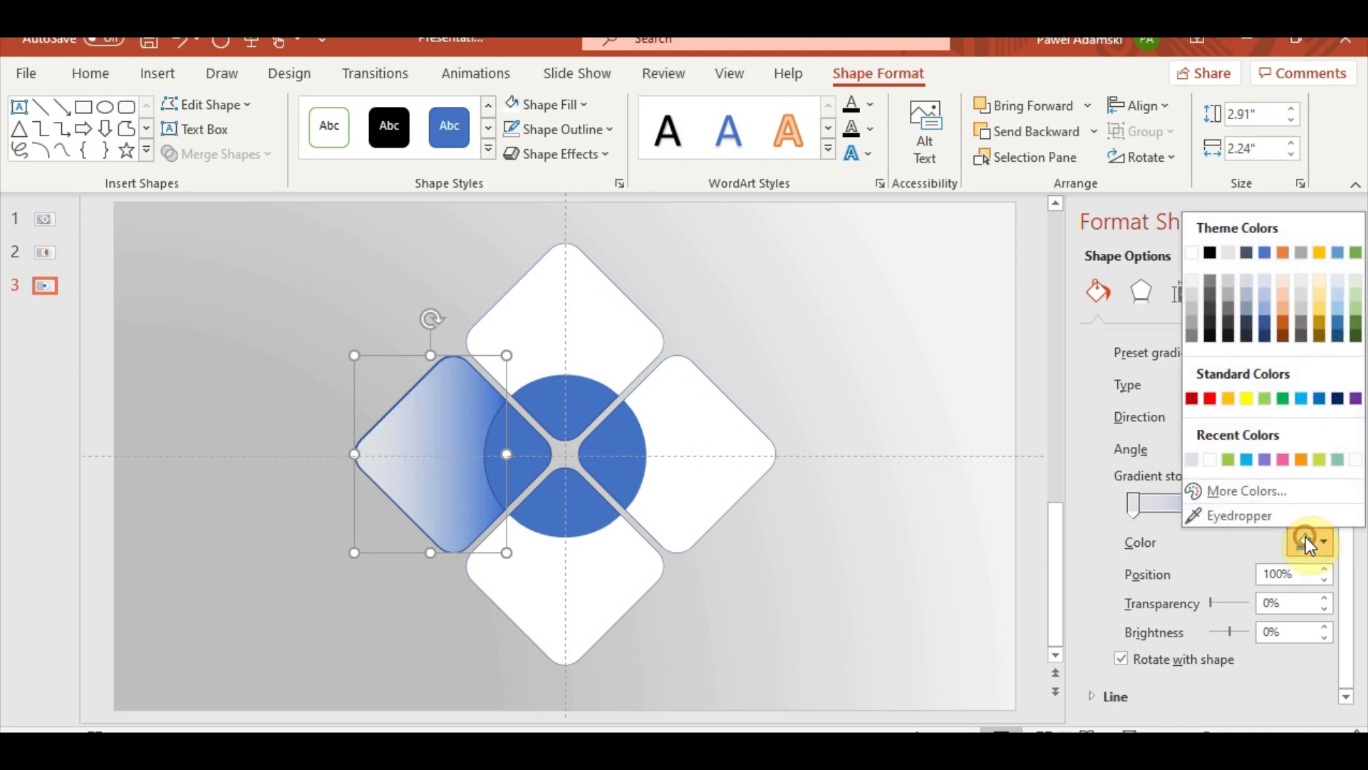
click(1213, 463)
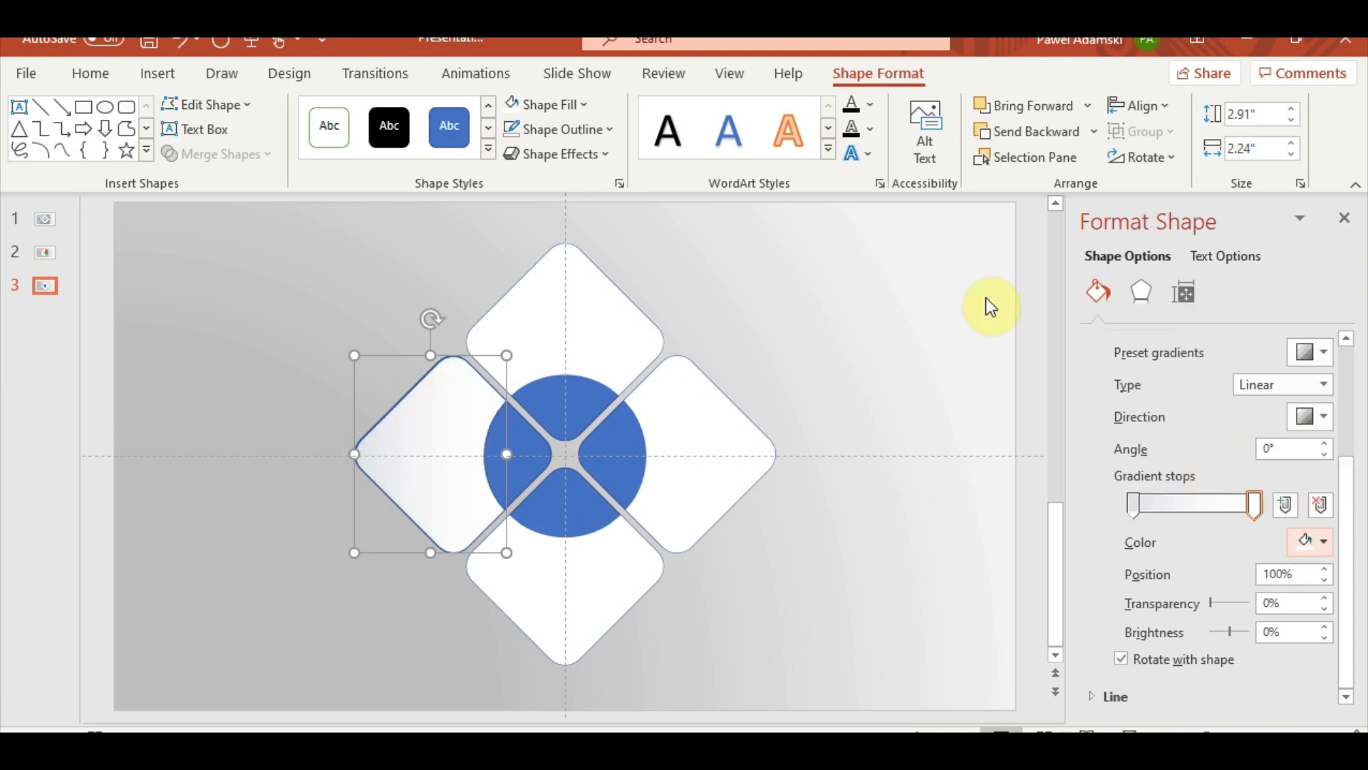
- Remove the blue outline from the left-hand gradient piece and close the shape formatting settings
click(506, 130)
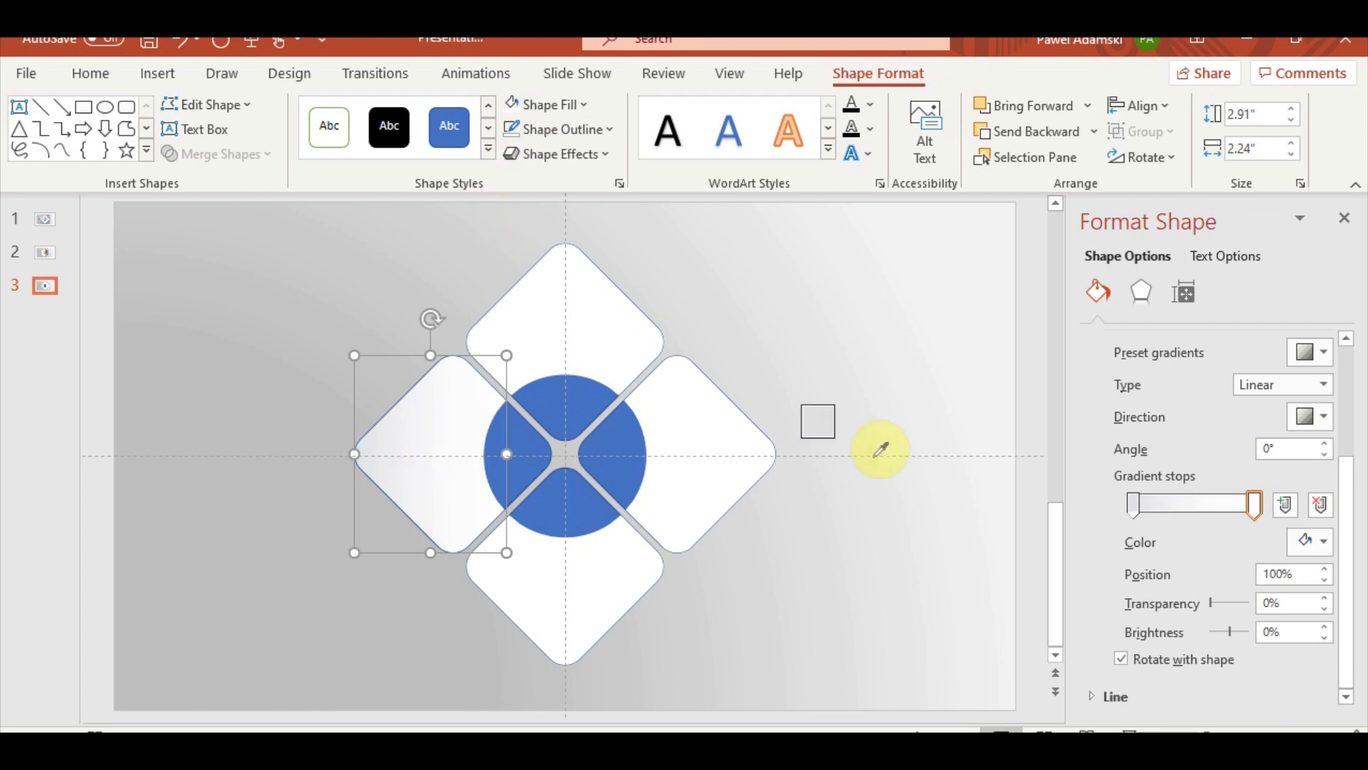
click(1344, 220)
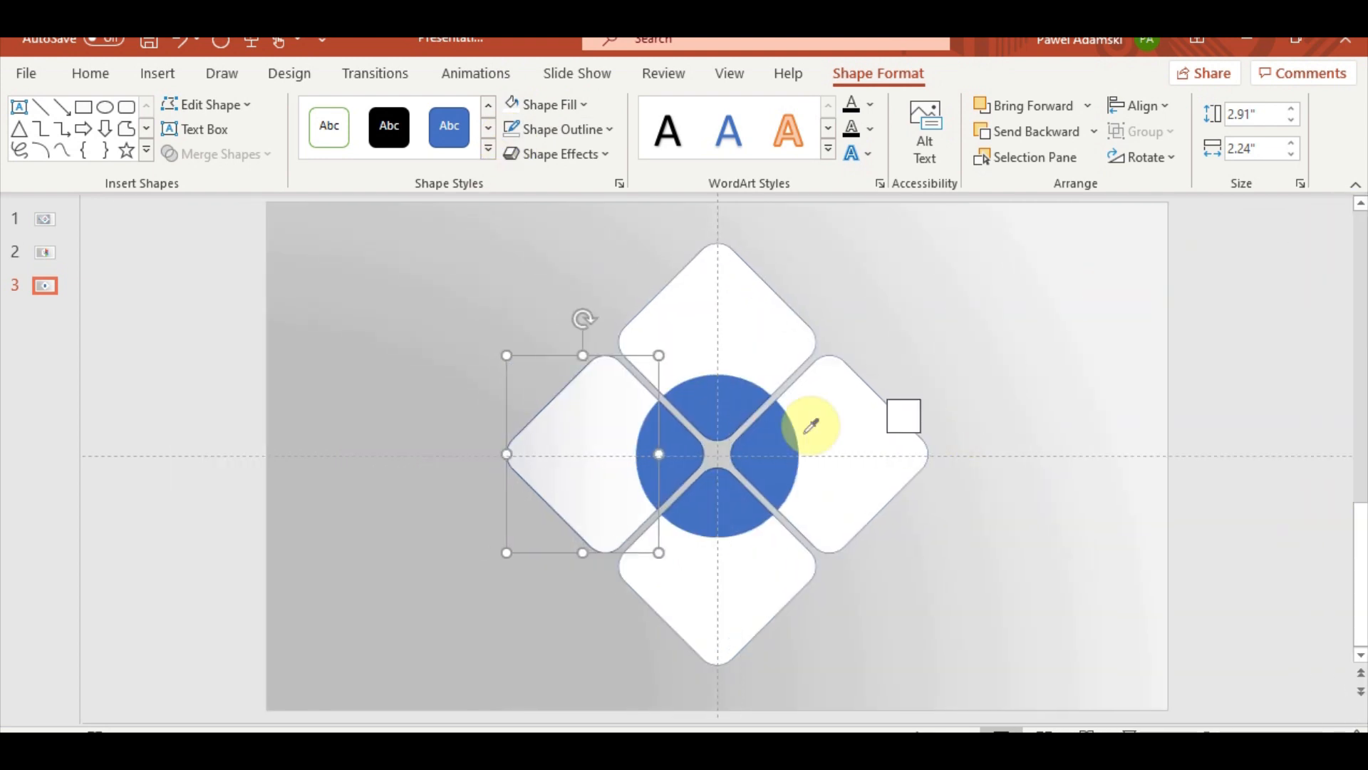
click(975, 271)
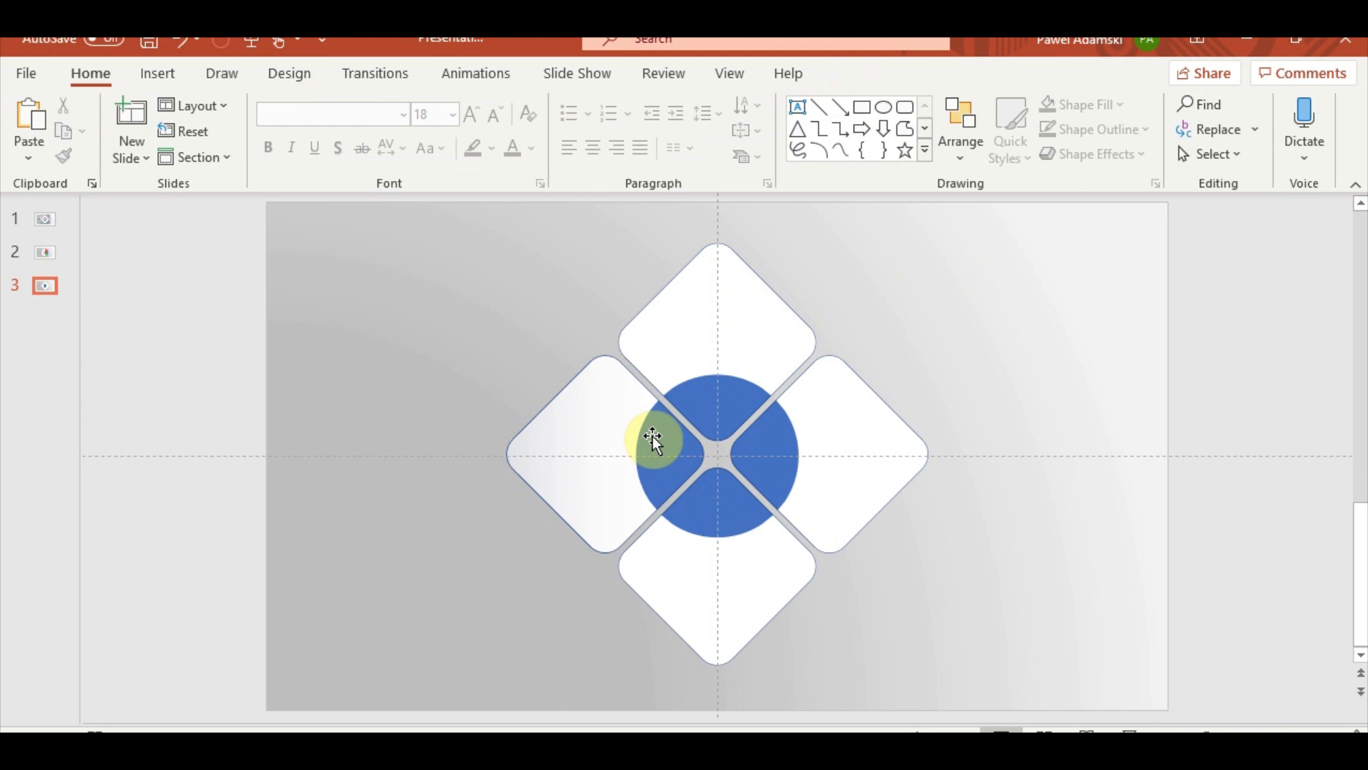
- Move the gradient piece off the blue diamond and remove the outlines from the group of diamonds beneath
click(589, 442)
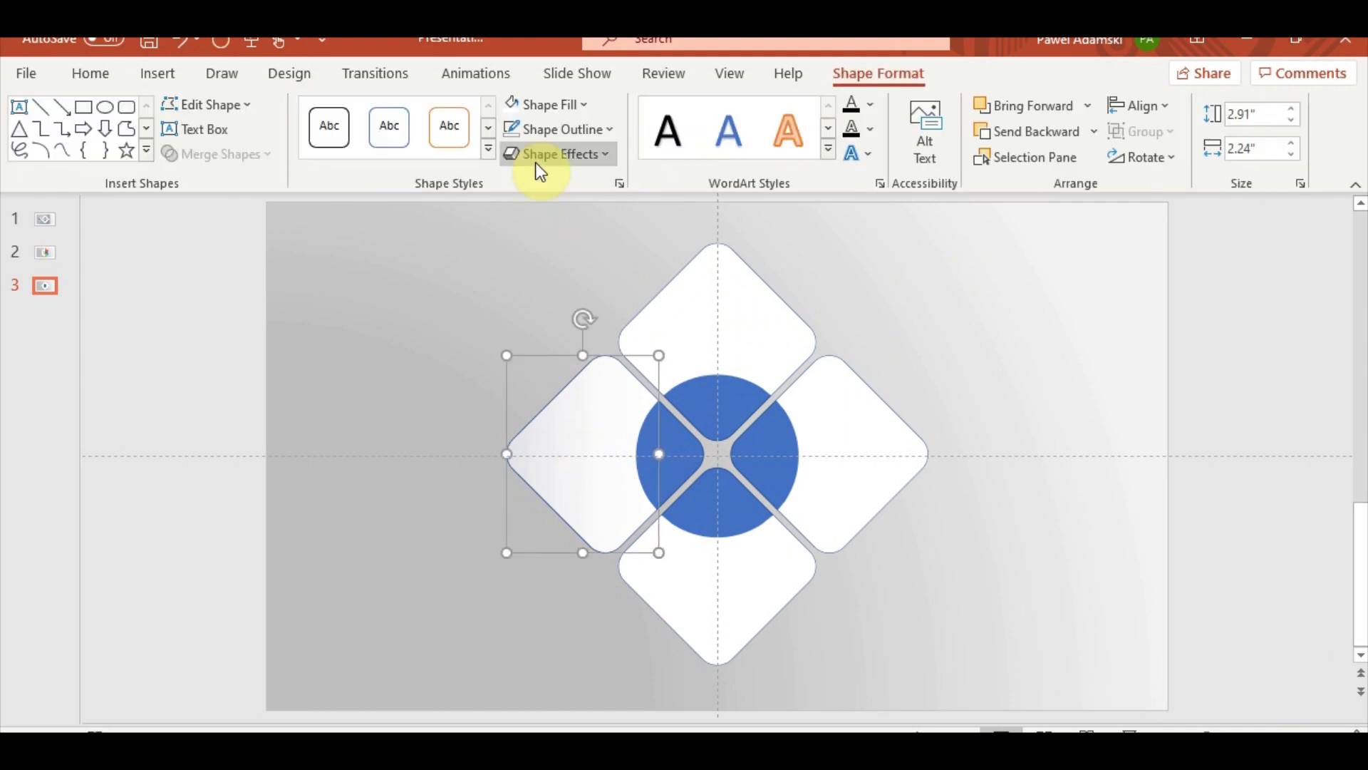
drag(603, 438, 474, 421)
click(613, 437)
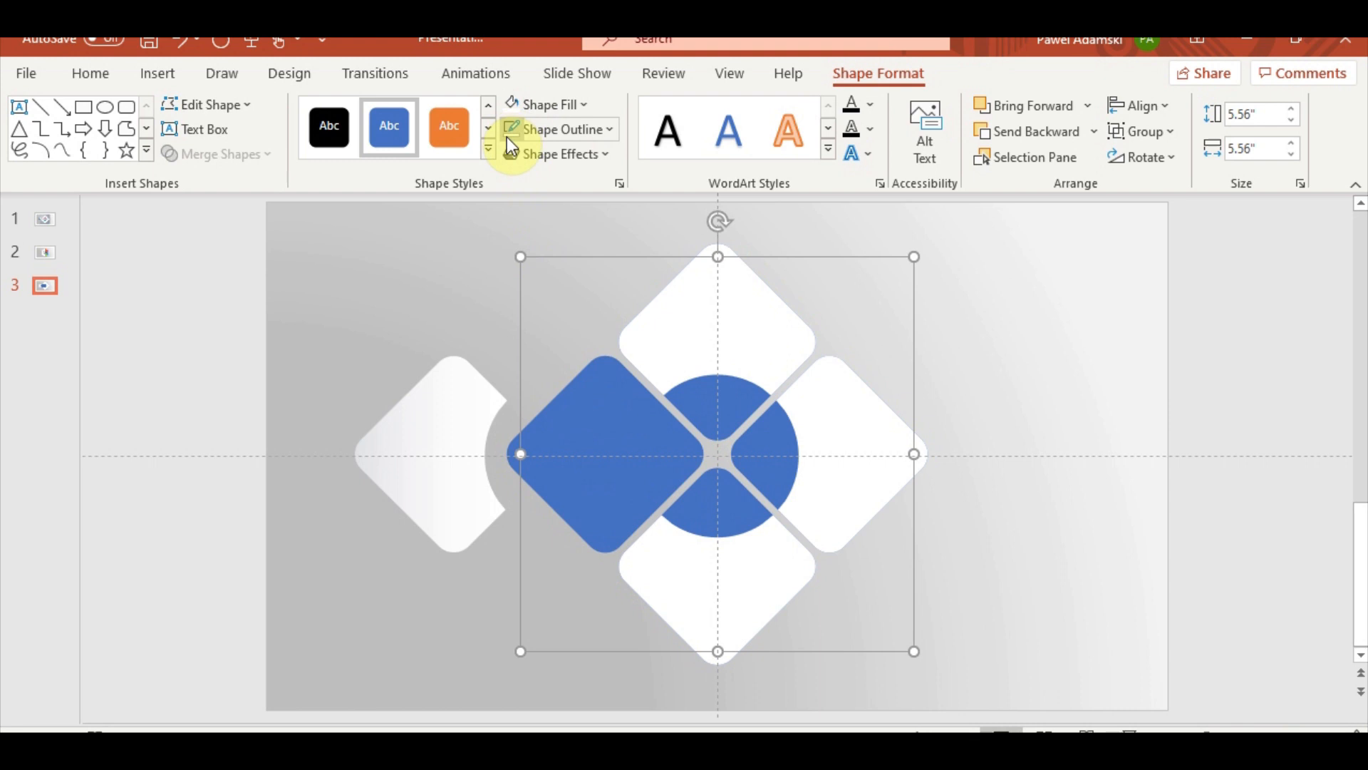
click(275, 390)
- Move the gradient piece back over the left-hand blue diamond, aligning it with the diamond's edges
click(419, 459)
drag(548, 479, 568, 474)
ctrl+scroll(568, 473, up, 5)
ctrl+scroll(582, 512, up, 1)
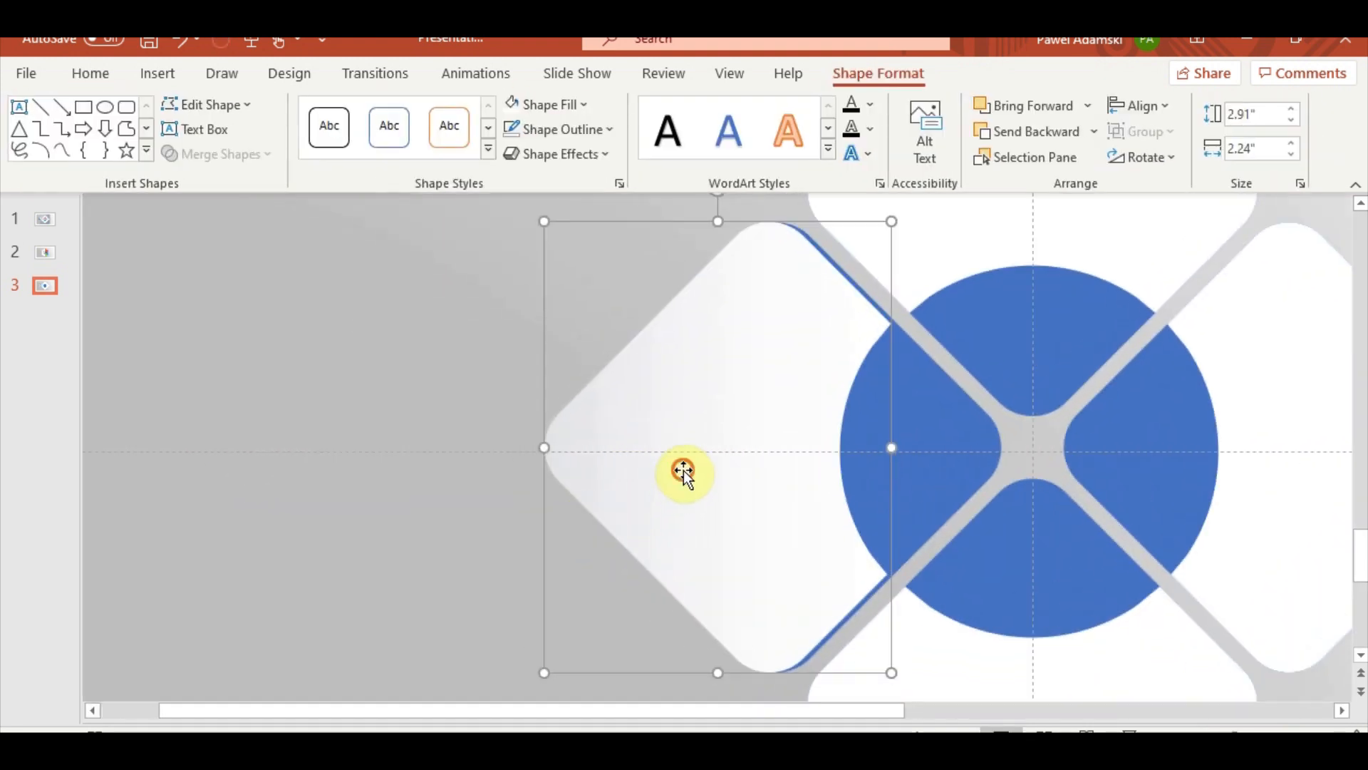